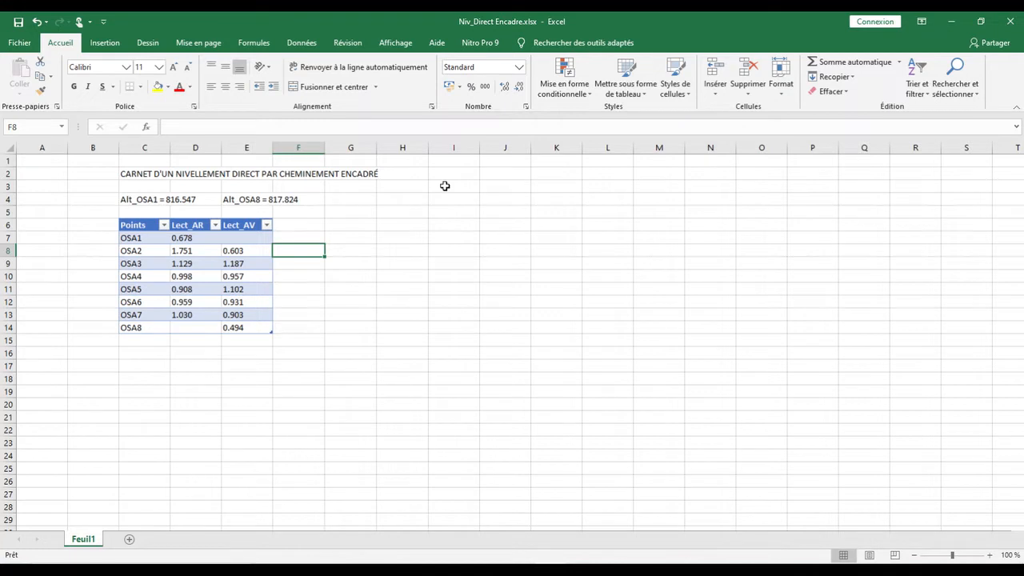
left_click(149, 200)
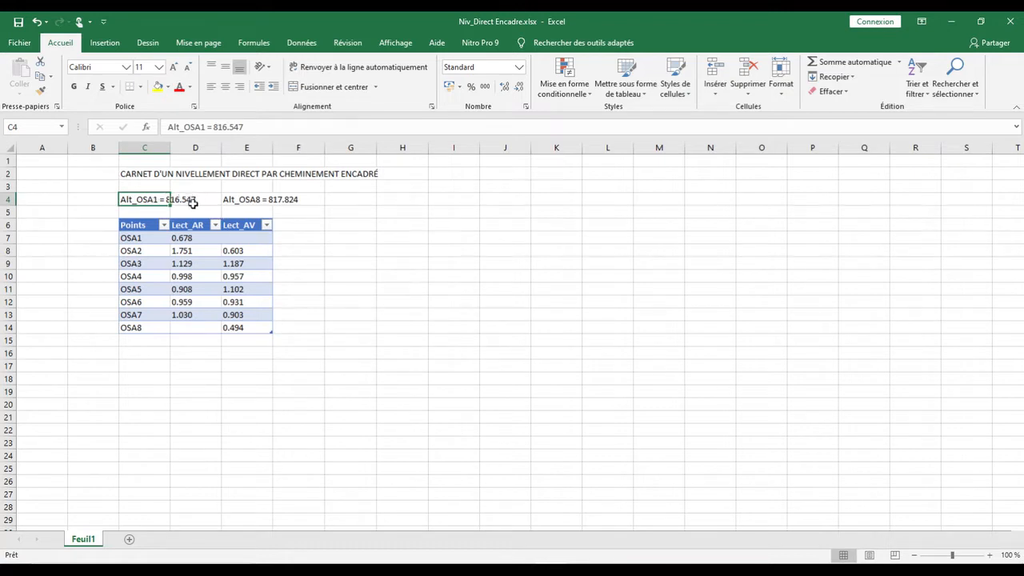
left_click(179, 186)
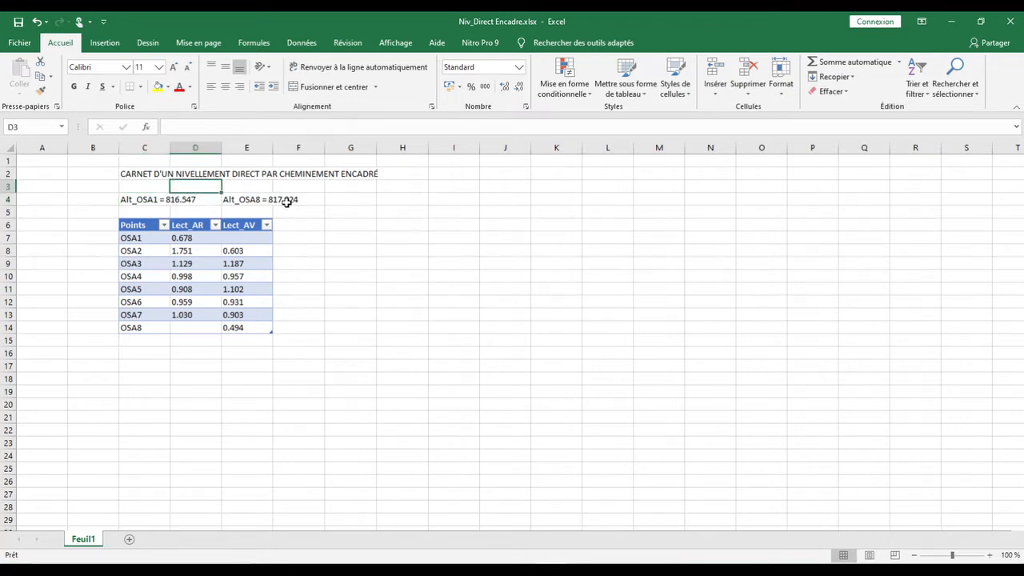
left_click(280, 201)
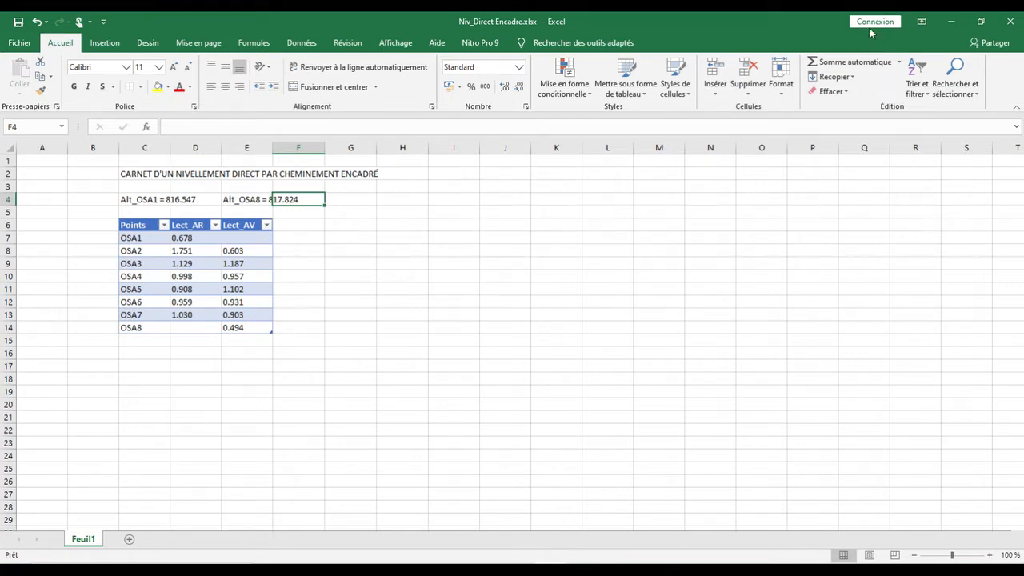
Step: Tile the Excel levelling notebook beside AutoCAD, and create a new empty GeoBase in the COVADIS GeoBase editor
left_click_drag(778, 23, 3, 107)
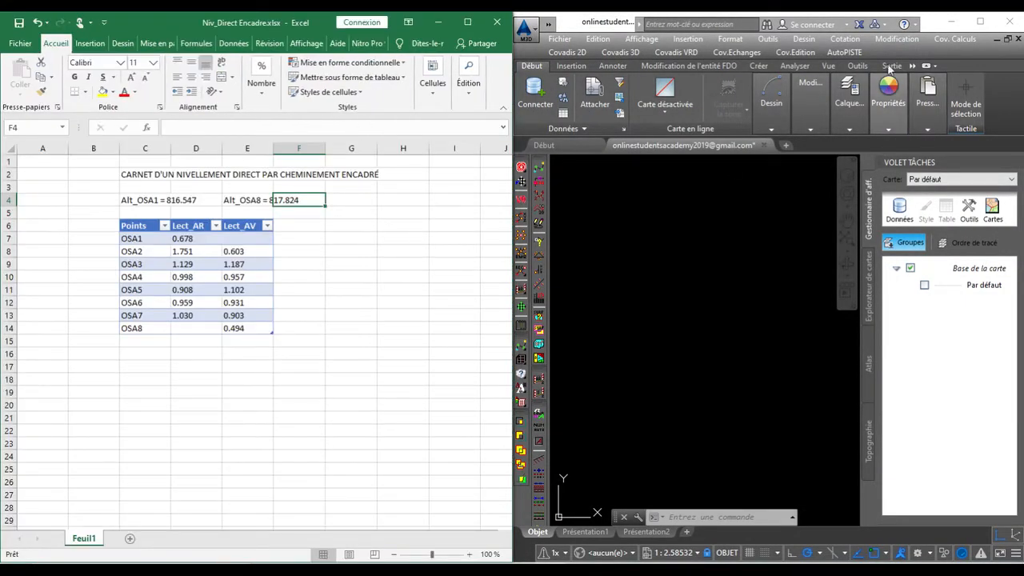
left_click(947, 55)
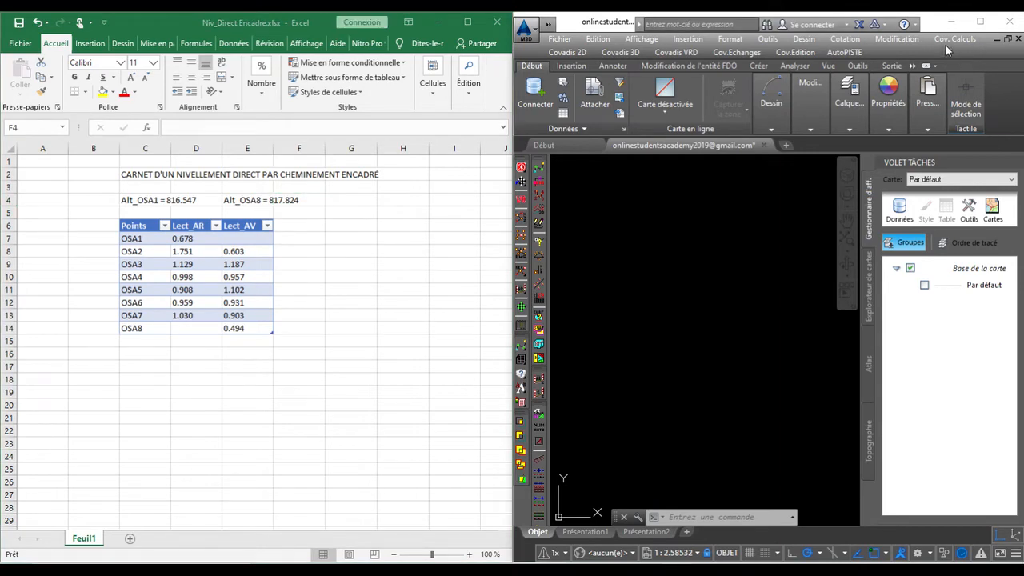
left_click(955, 39)
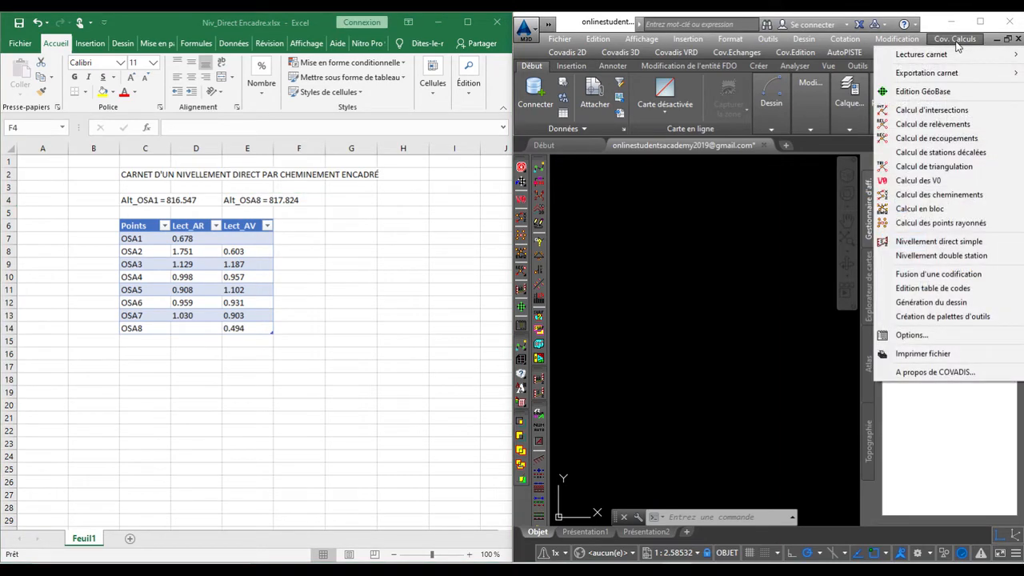
left_click(921, 93)
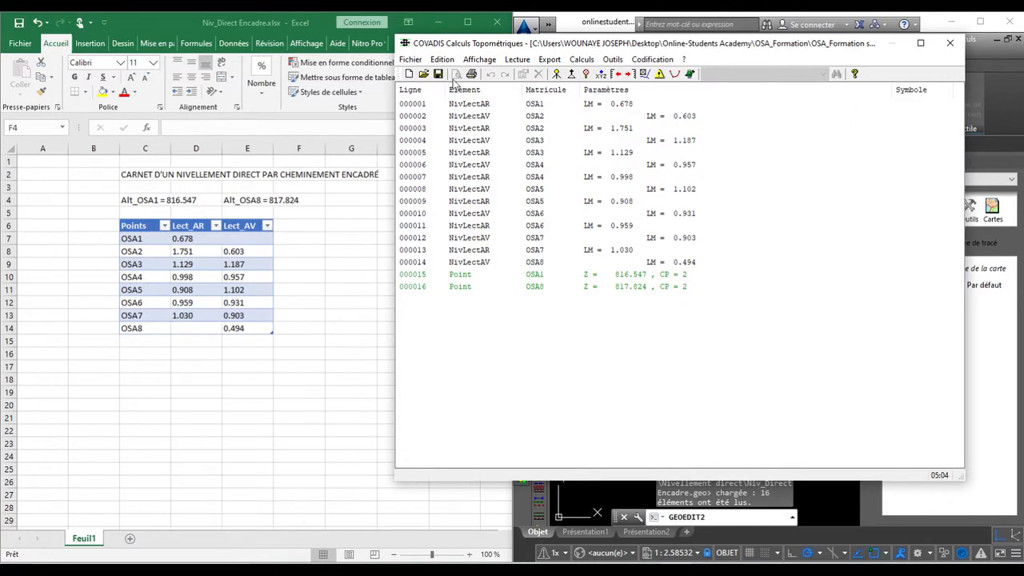
left_click(408, 74)
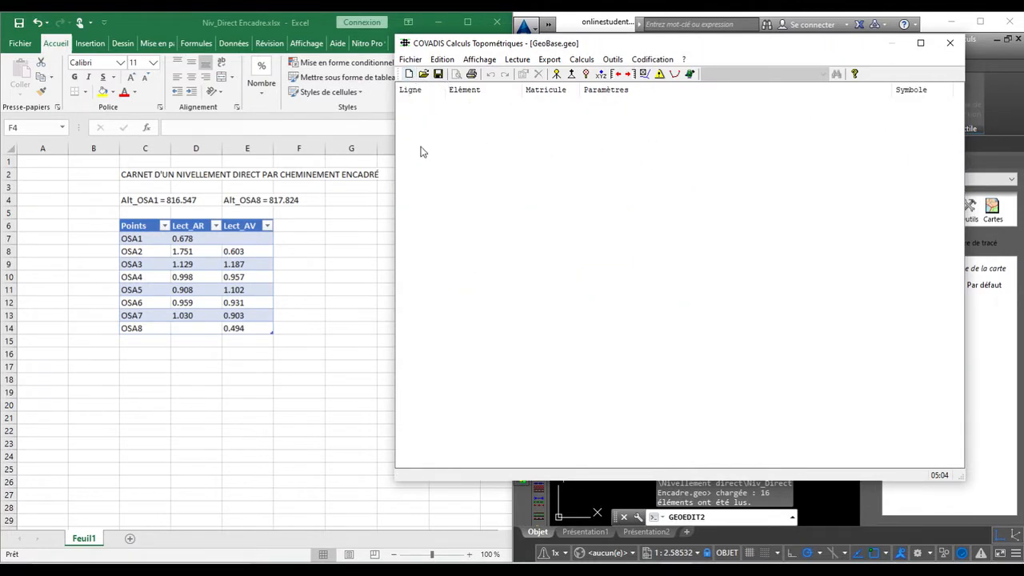
left_click(601, 76)
left_click(441, 60)
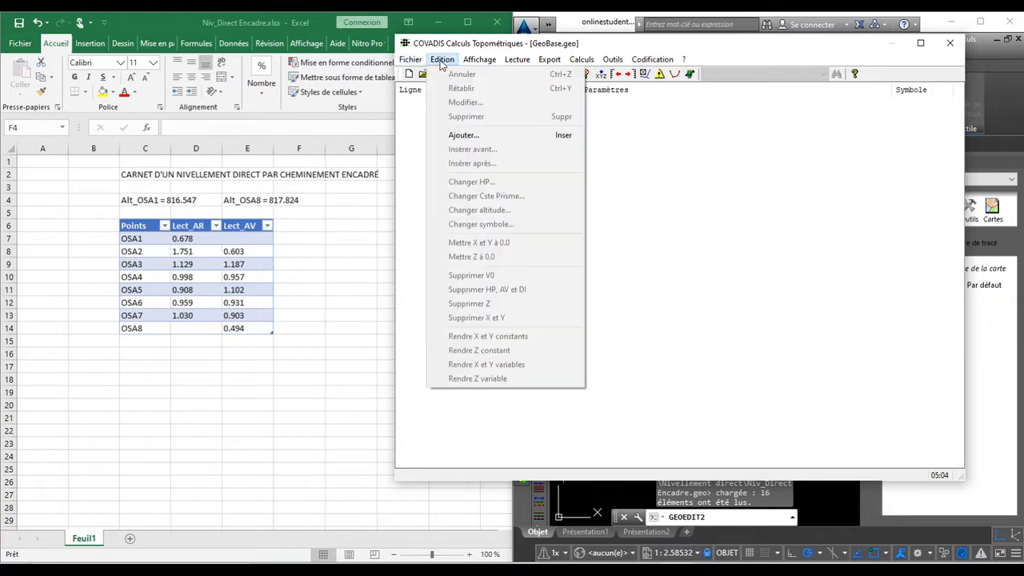
left_click(482, 136)
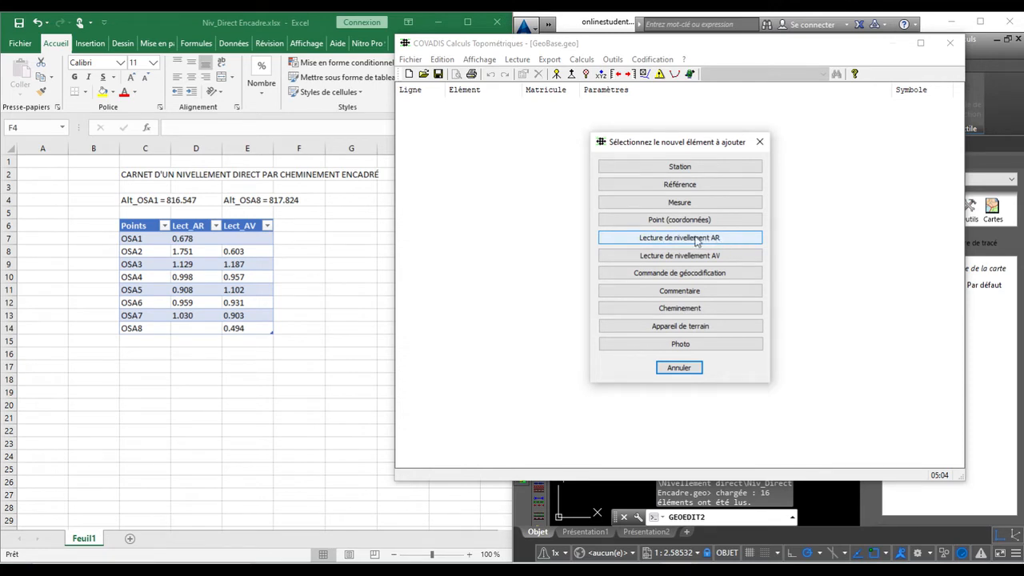
left_click(759, 141)
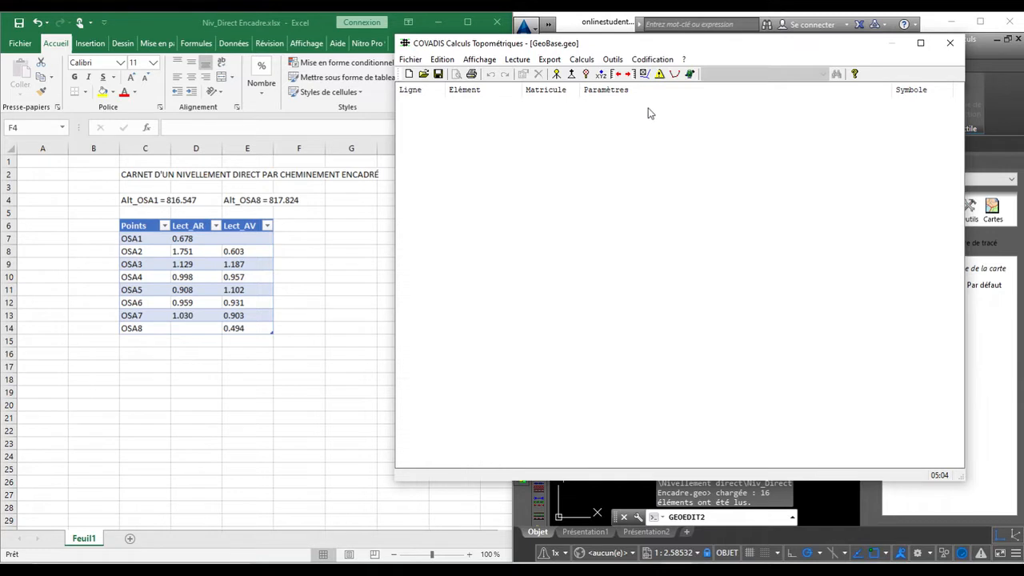
Step: Configure the direct levelling tolerances as Personnalisées with a 0.004 m altimetric closure and the type Cheminement de précision
left_click(616, 60)
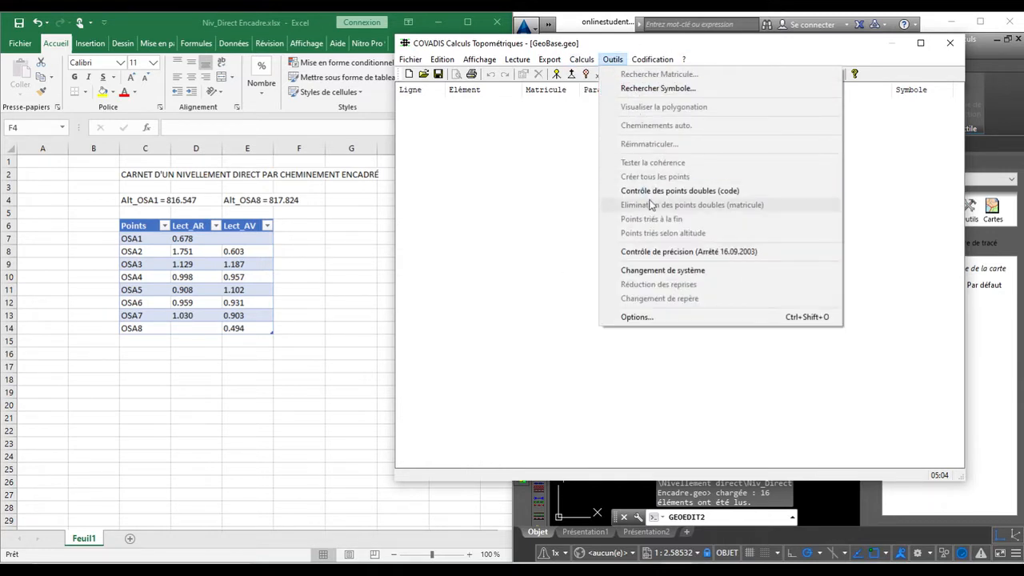
left_click(645, 318)
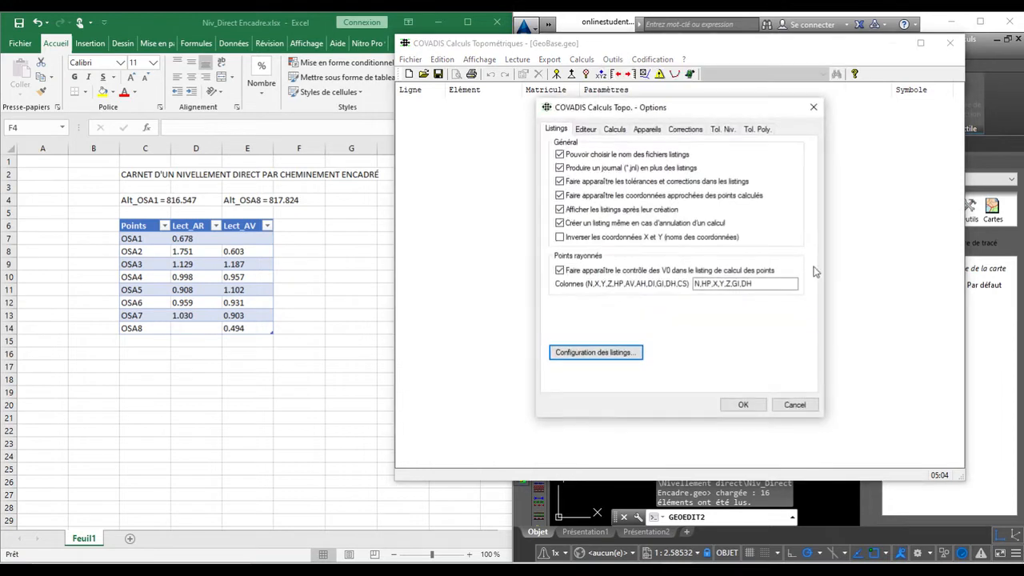
left_click(721, 130)
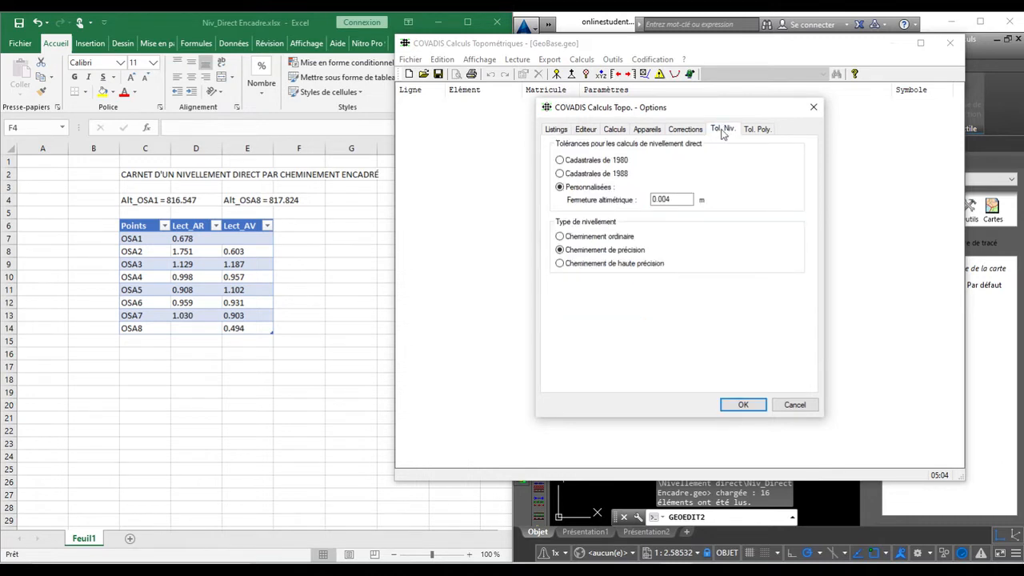
left_click(675, 200)
left_click(561, 162)
left_click(571, 239)
left_click(563, 187)
left_click(678, 198)
left_click(678, 199)
left_click(612, 251)
left_click(575, 162)
left_click(581, 188)
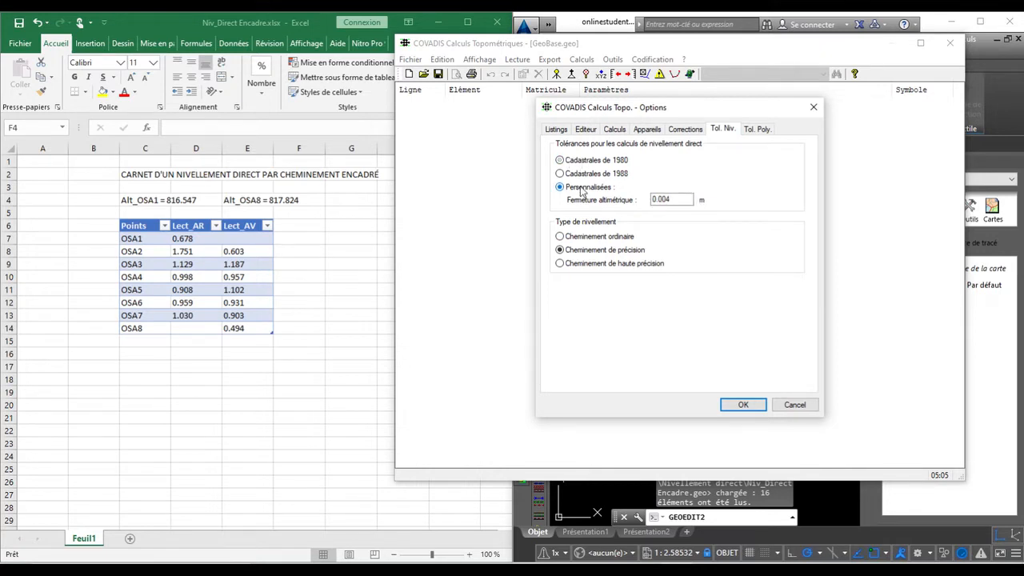
left_click(743, 405)
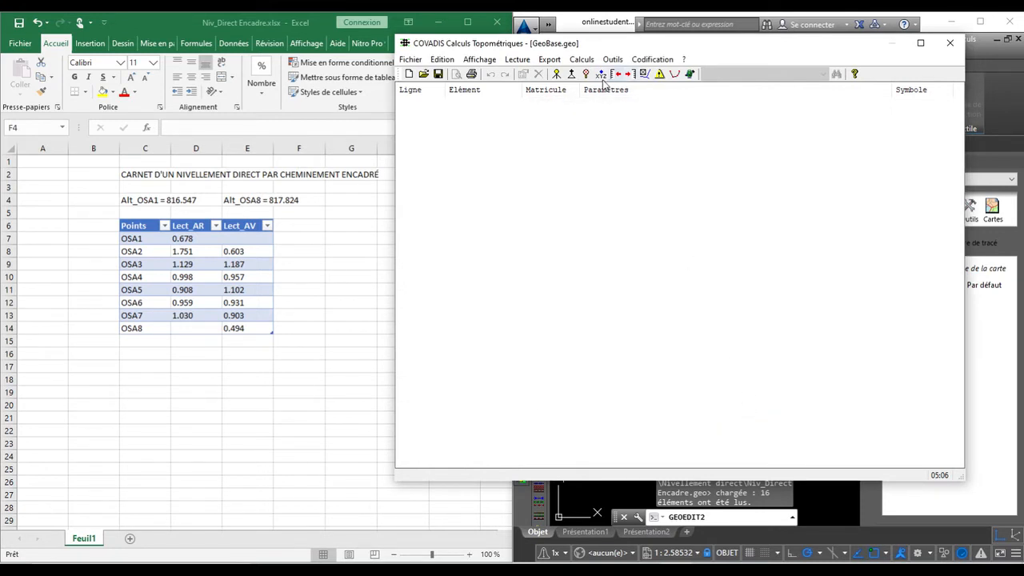
Step: Add the first backsight (AR) levelling reading to the GeoBase for point OSA1, with a staff reading of 0.678
key("alt+e")
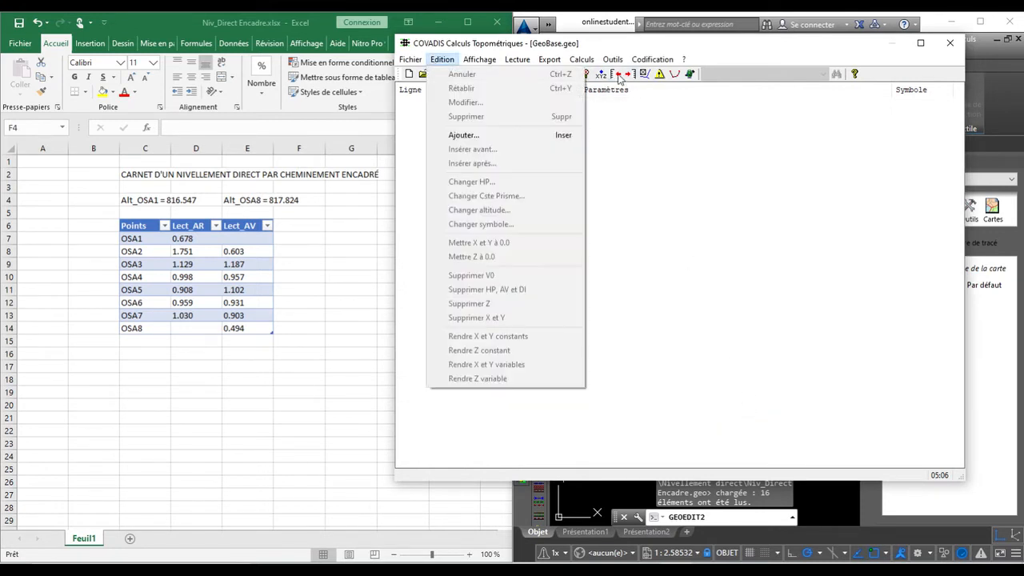
left_click(618, 75)
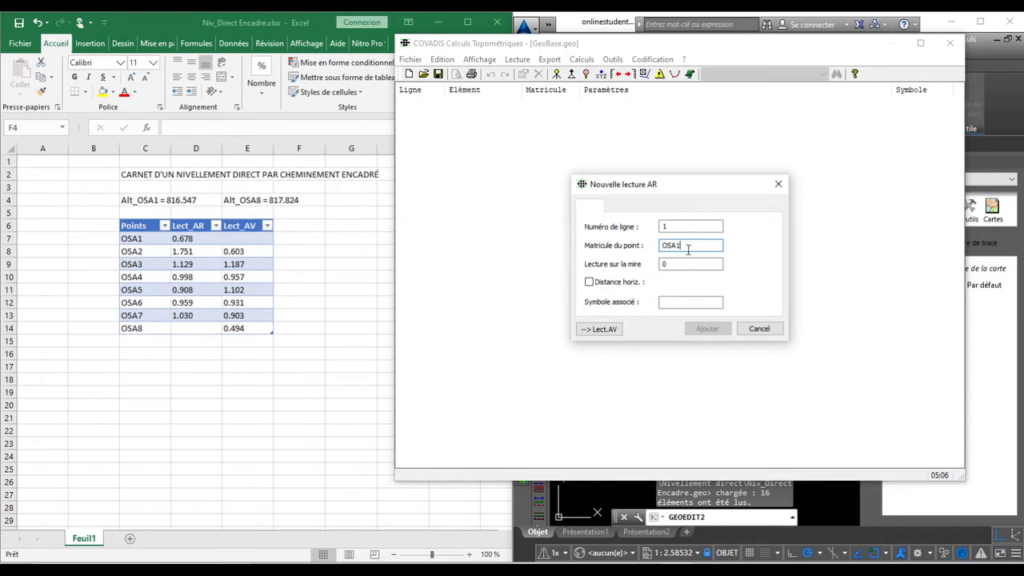
left_click_drag(677, 263, 646, 266)
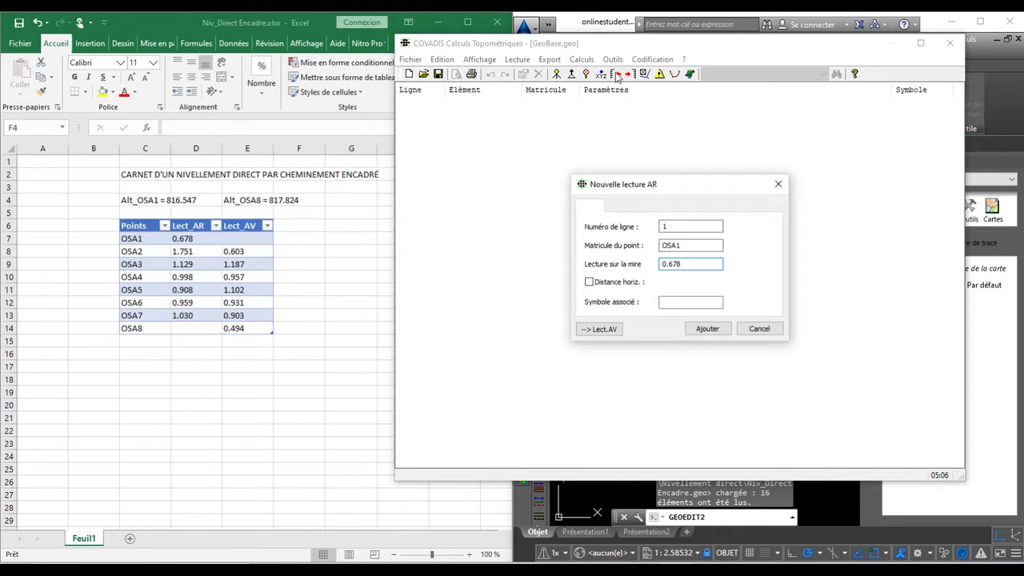
left_click(706, 328)
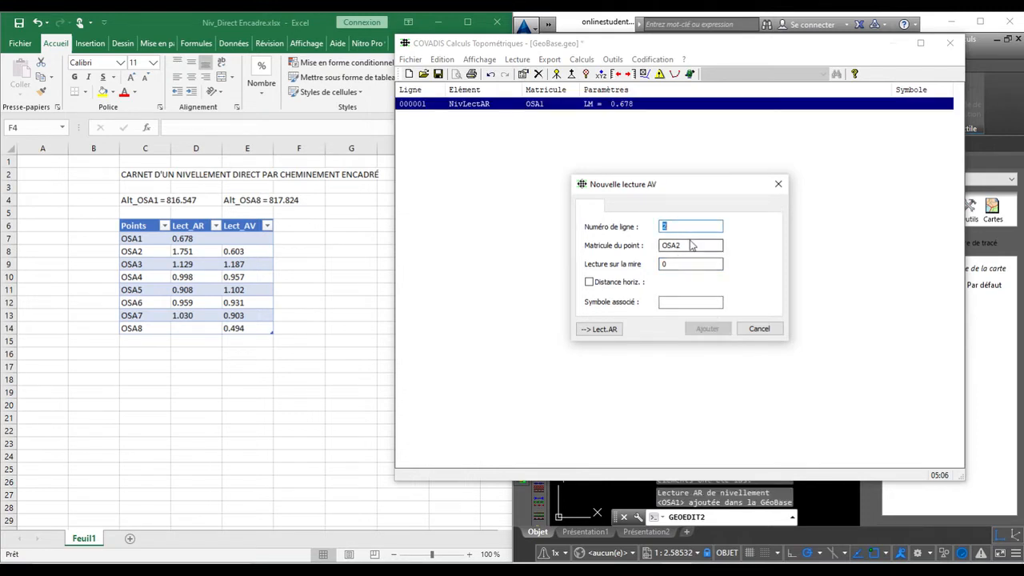
Step: Add the two readings for point OSA2: foresight (AV) 0.603 and backsight (AR) 1.751
left_click(678, 264)
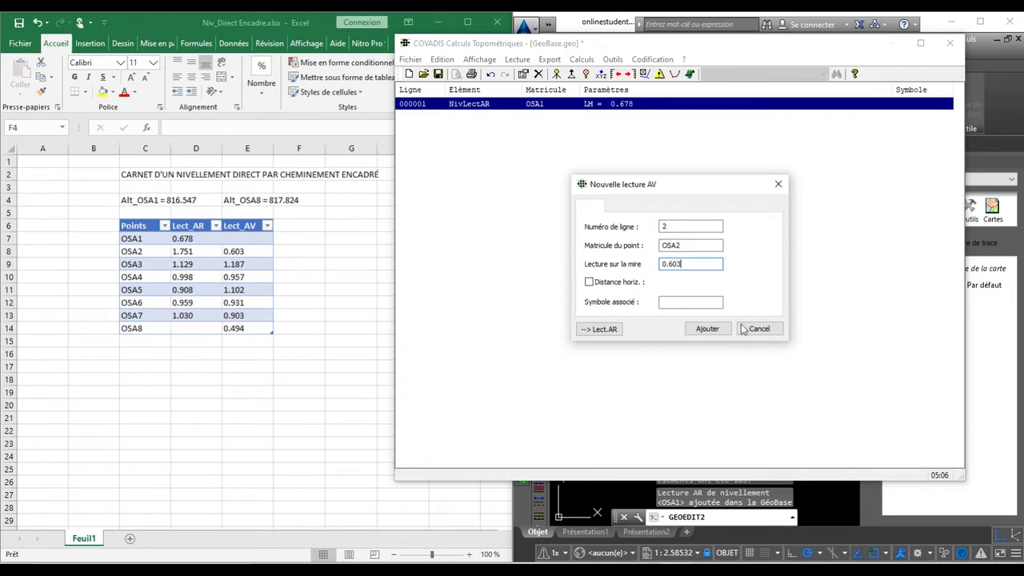
left_click(708, 329)
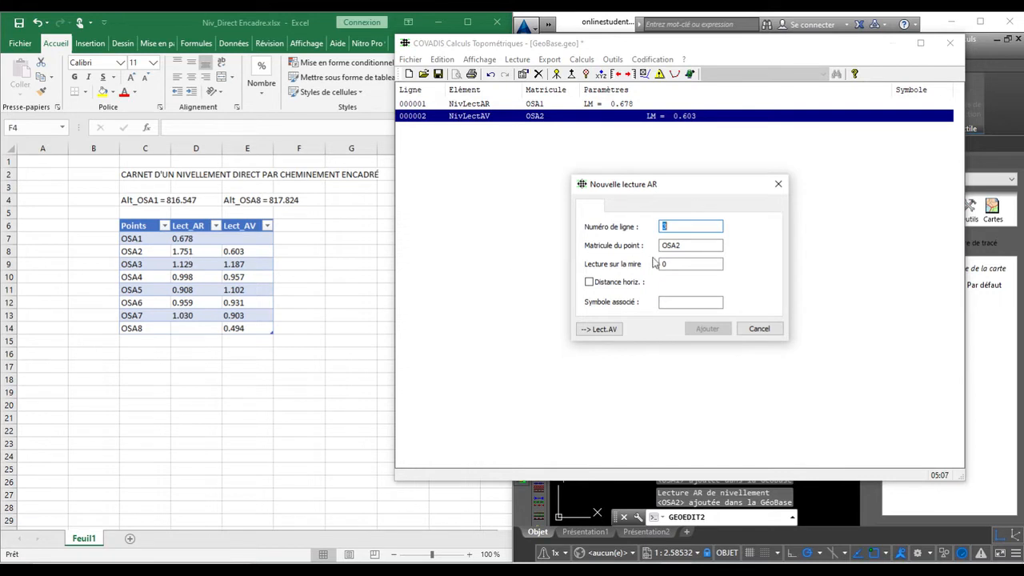
left_click_drag(685, 263, 650, 266)
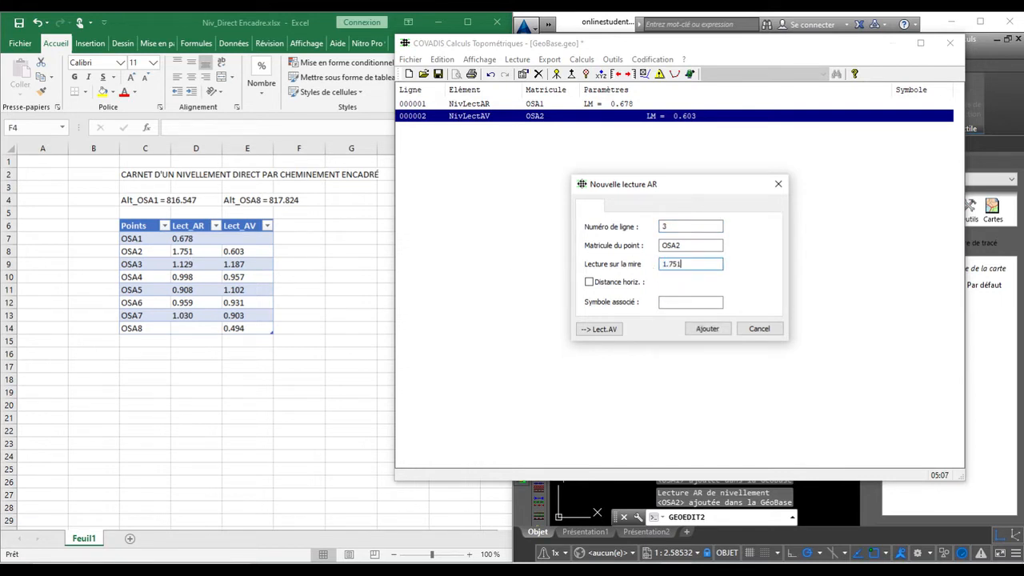
left_click(711, 328)
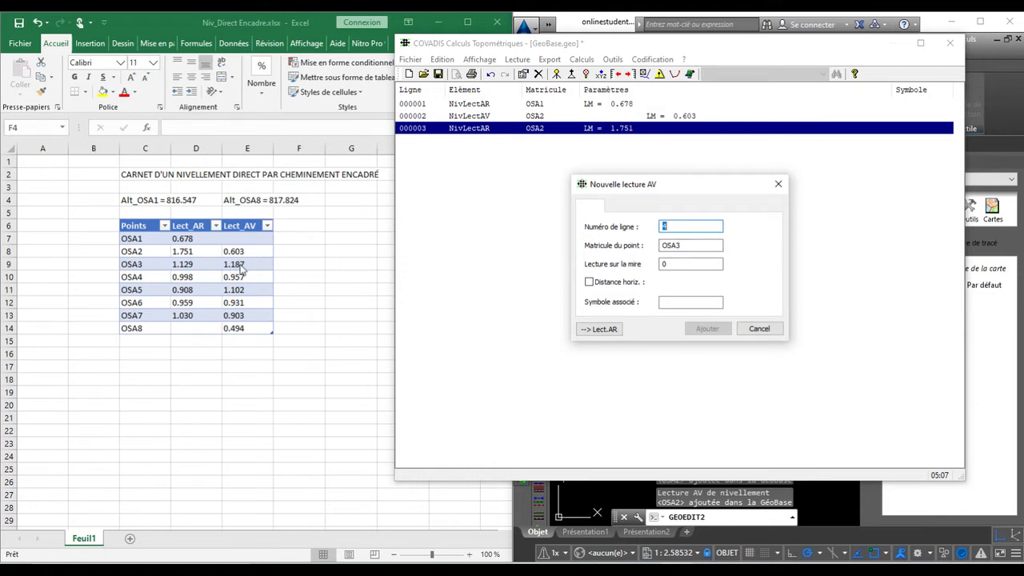
Step: Add the foresight (AV) reading for point OSA3 from the levelling notebook, with a staff reading of 1.187
left_click(241, 266)
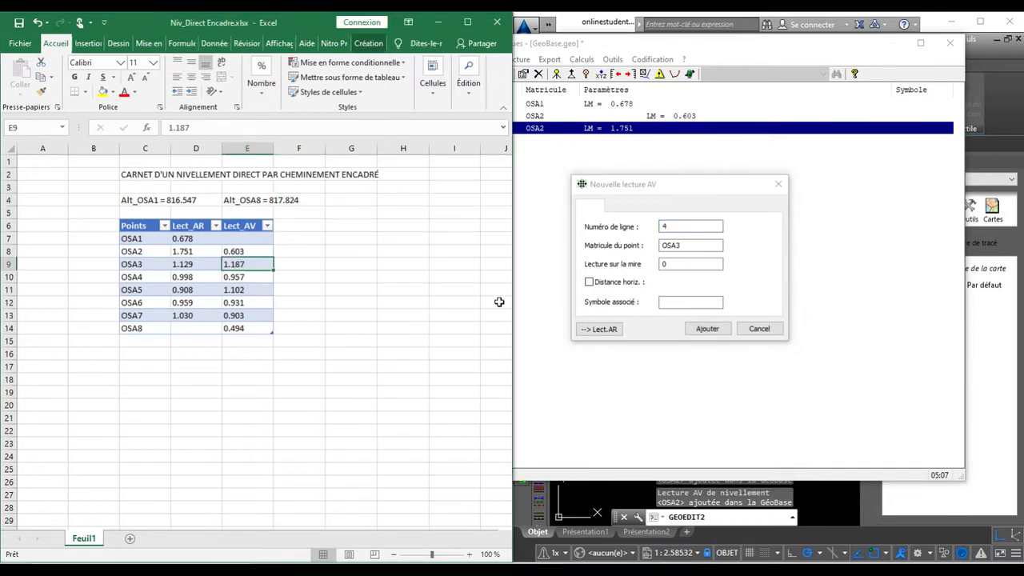
left_click(676, 264)
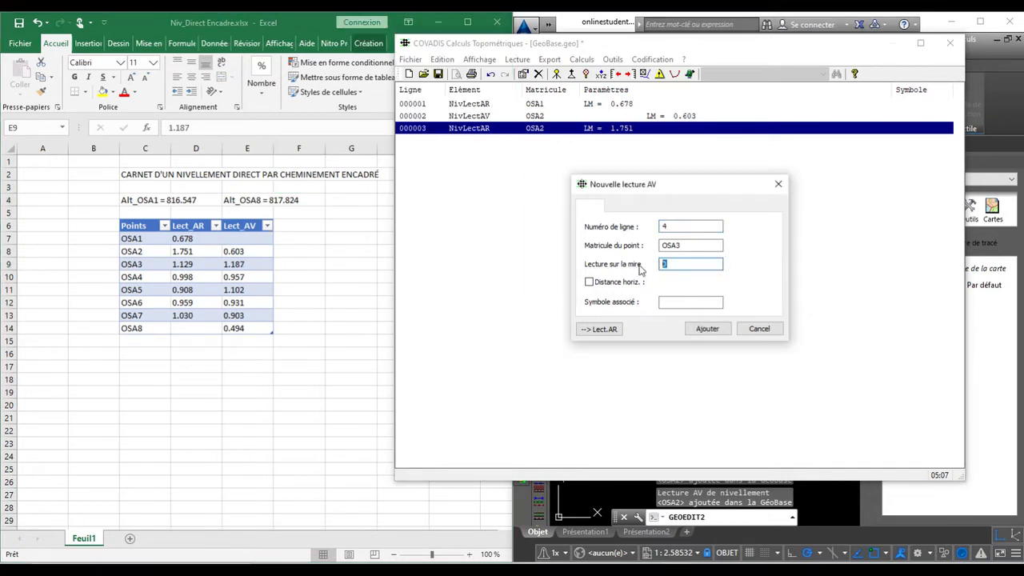
type("1.187")
left_click(707, 329)
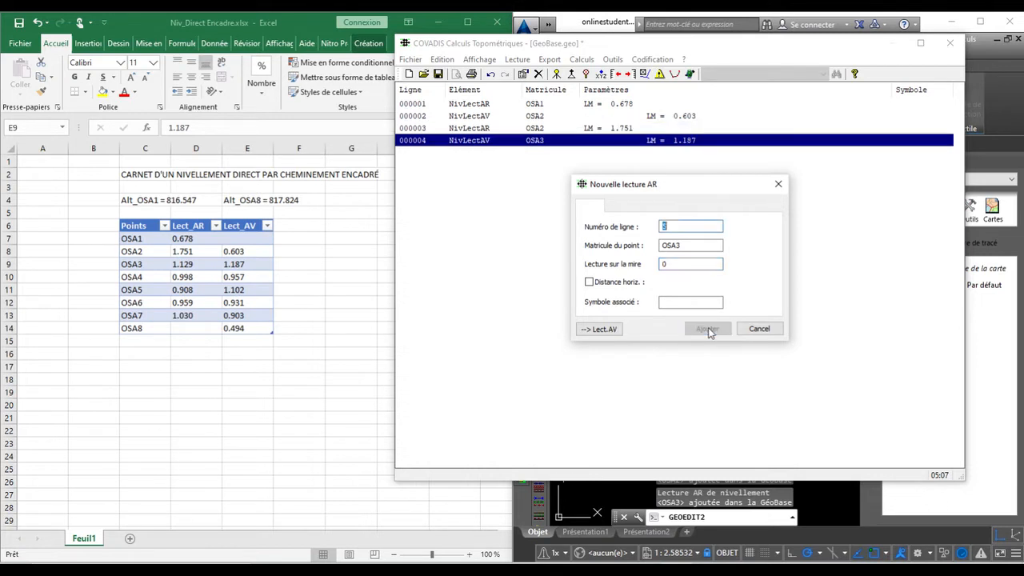
Step: Add the backsight (AR) reading for point OSA3 from the levelling notebook, with a staff reading of 1.129
left_click(185, 264)
left_click(185, 264)
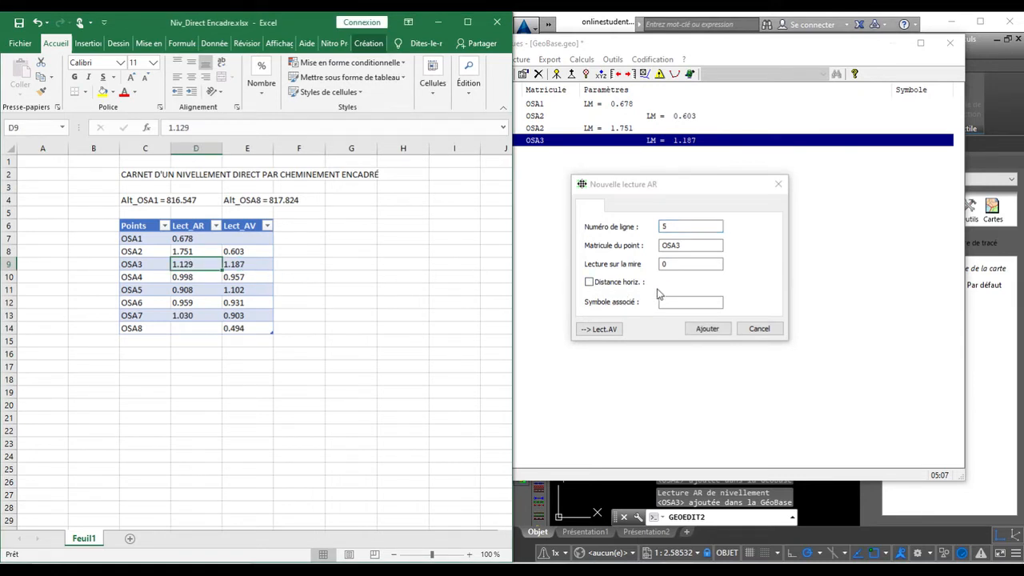
left_click(681, 263)
left_click_drag(681, 263, 628, 267)
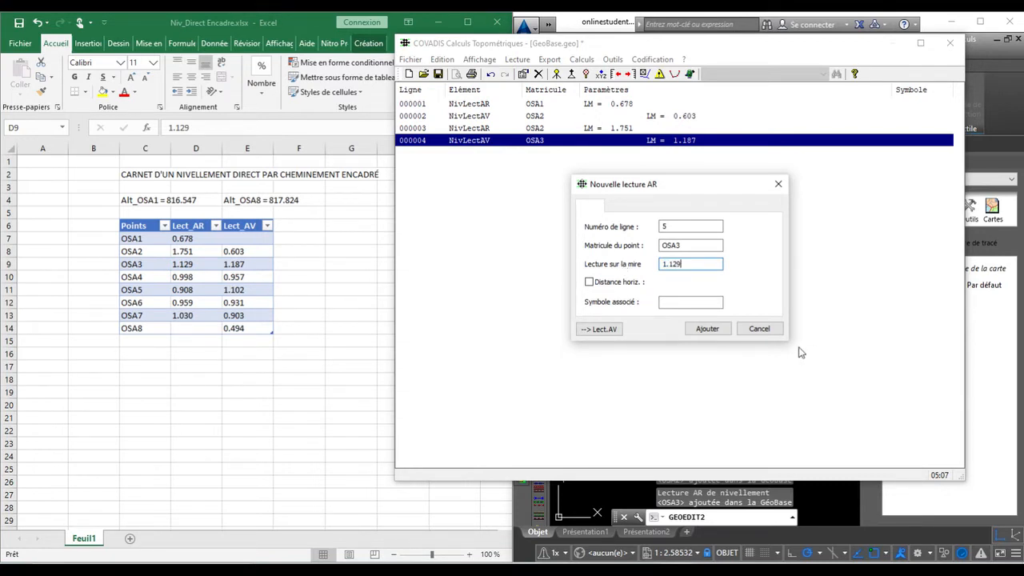
left_click(707, 330)
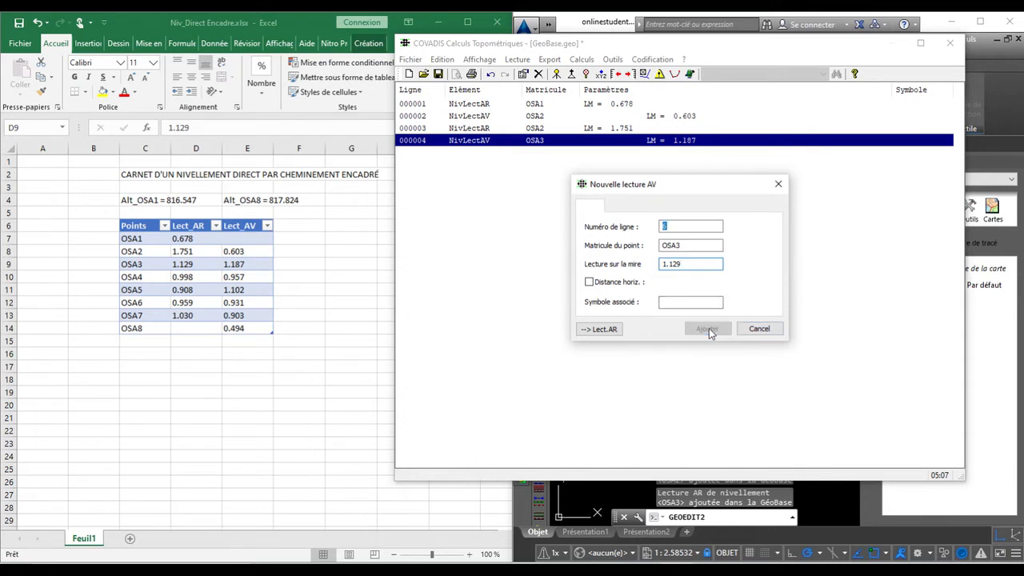
Step: Copy the foresight reading 0.957 for OSA4 from the spreadsheet and add it to the GeoBase as an AV reading
left_click(237, 275)
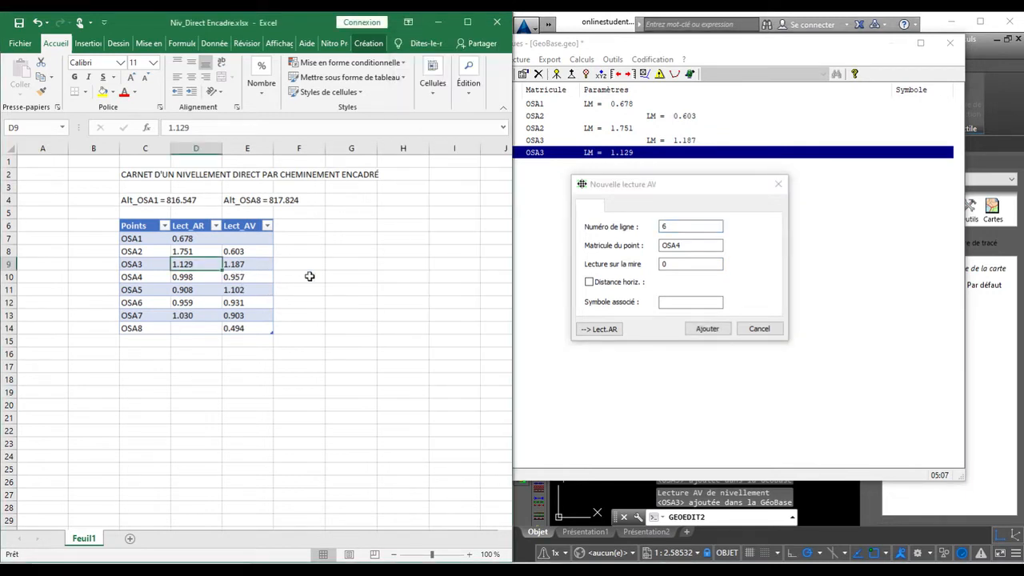
left_click(243, 277)
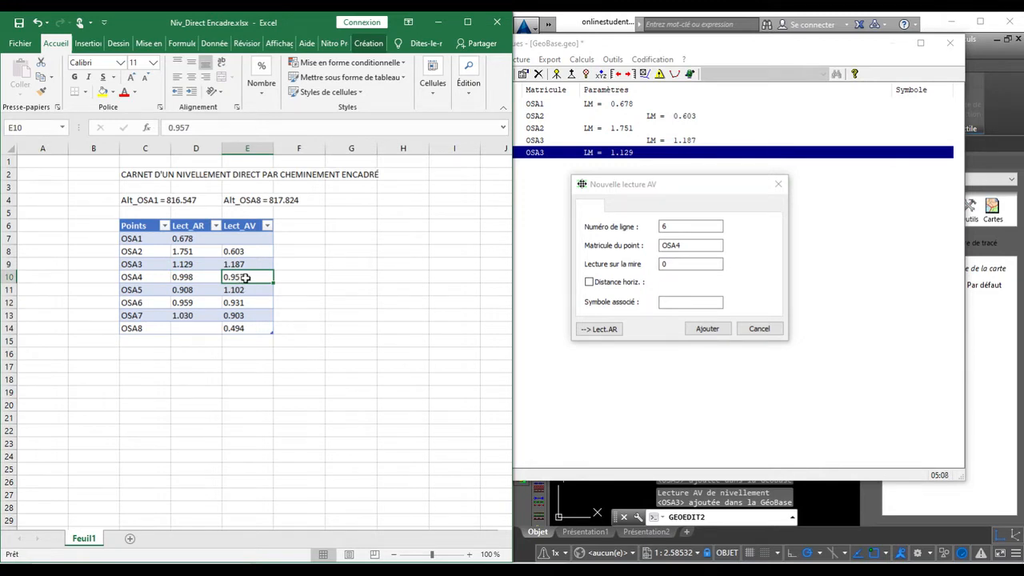
key("ctrl+c")
double_click(685, 269)
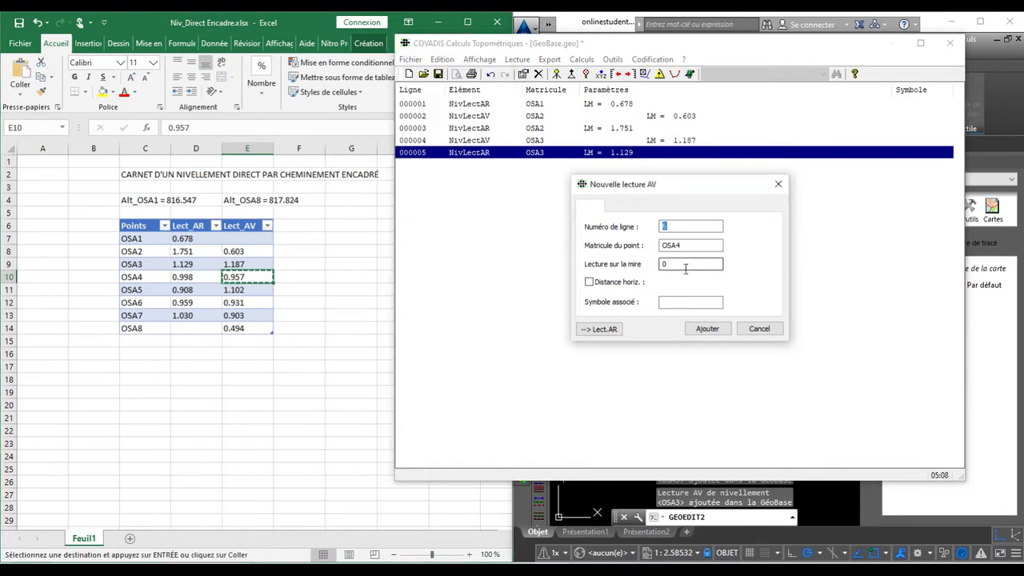
key("ctrl+v")
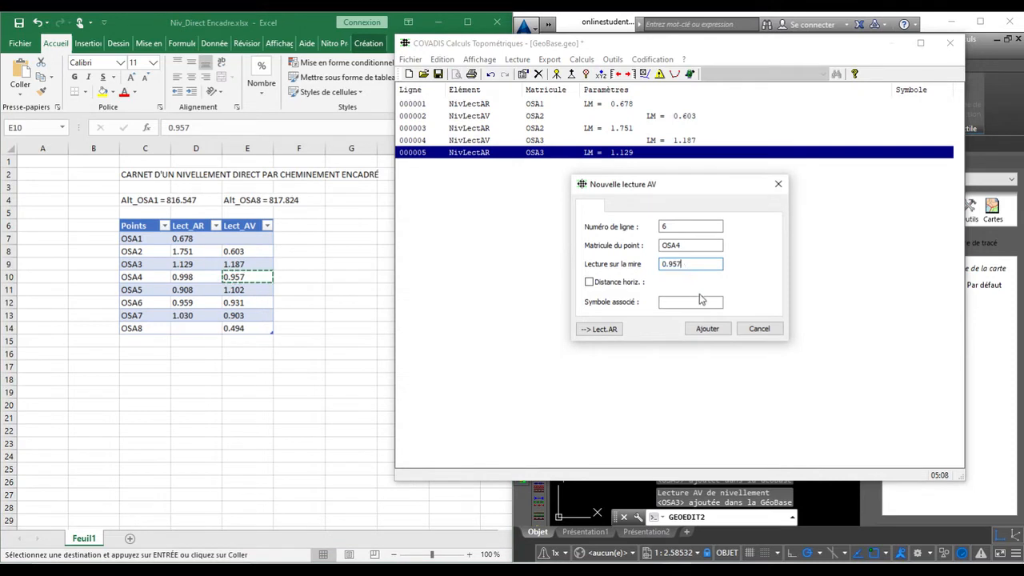
left_click(707, 330)
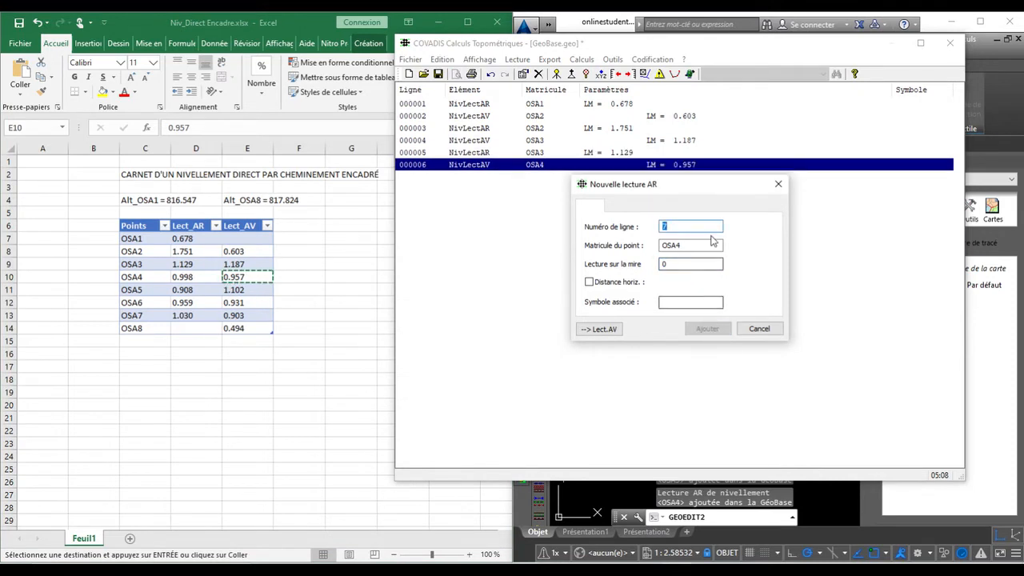
Step: Copy the backsight reading 0.998 for OSA4 from the spreadsheet and add it to the GeoBase as an AR reading
left_click(202, 277)
left_click(200, 277)
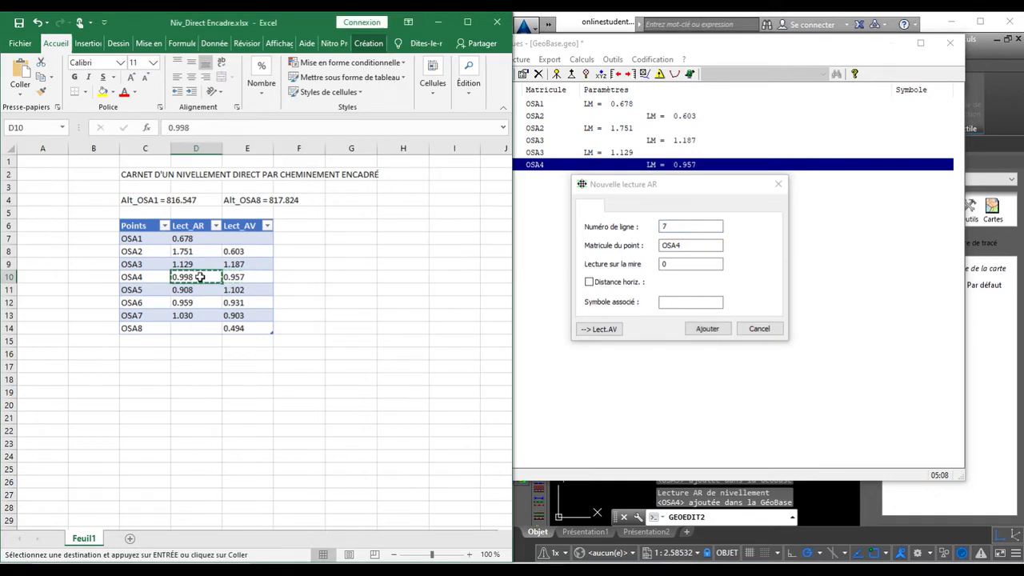
left_click(683, 264)
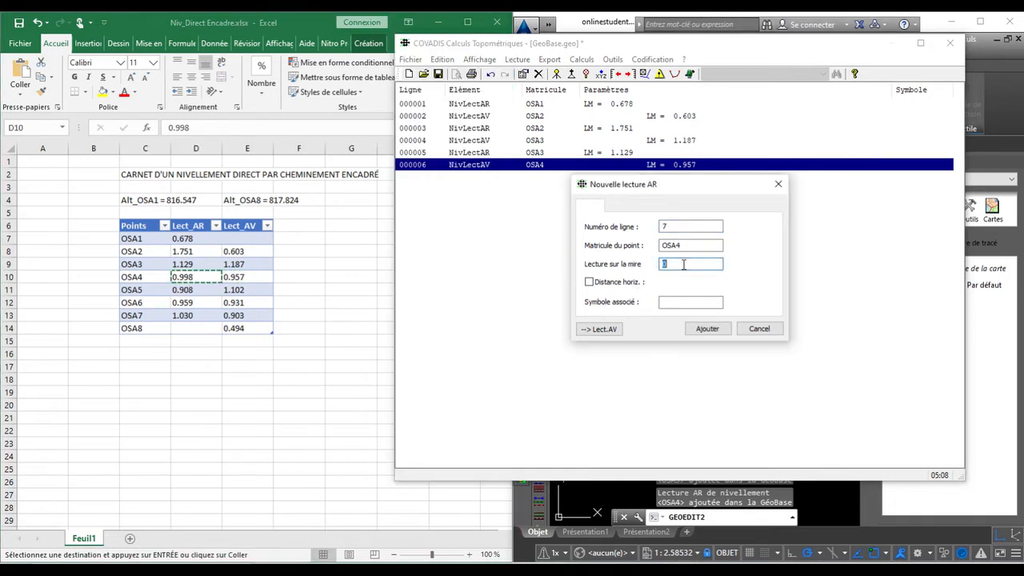
left_click(708, 328)
Step: Add the foresight (AV) reading 0.494 for point OSA8 and end the entry of readings
left_click(273, 293)
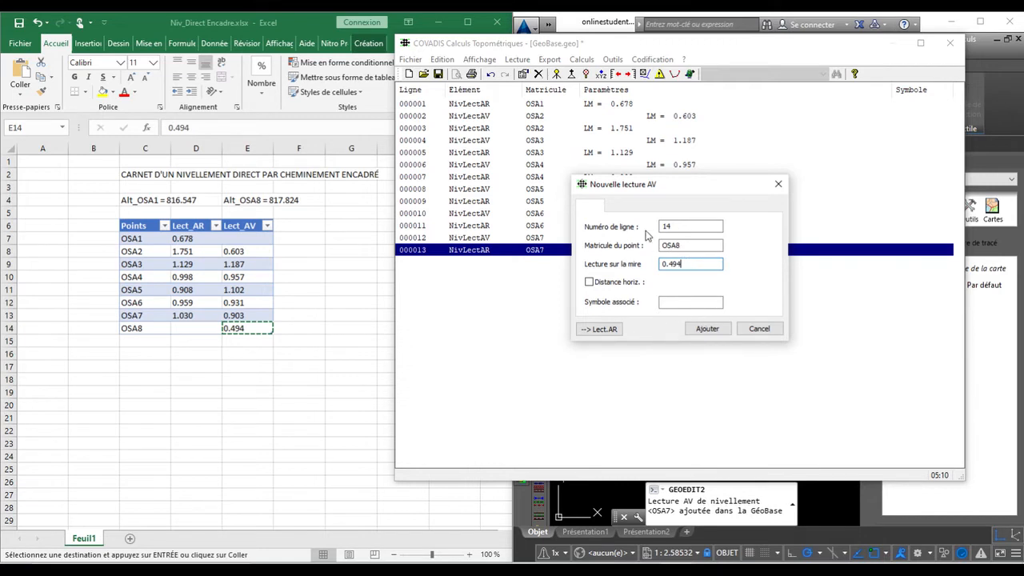
left_click(708, 330)
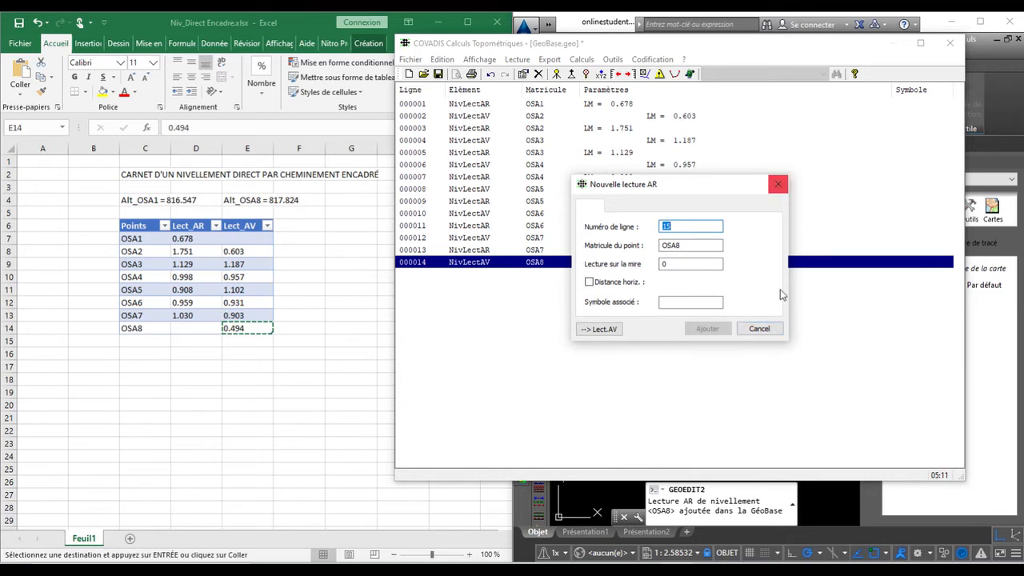
left_click(777, 184)
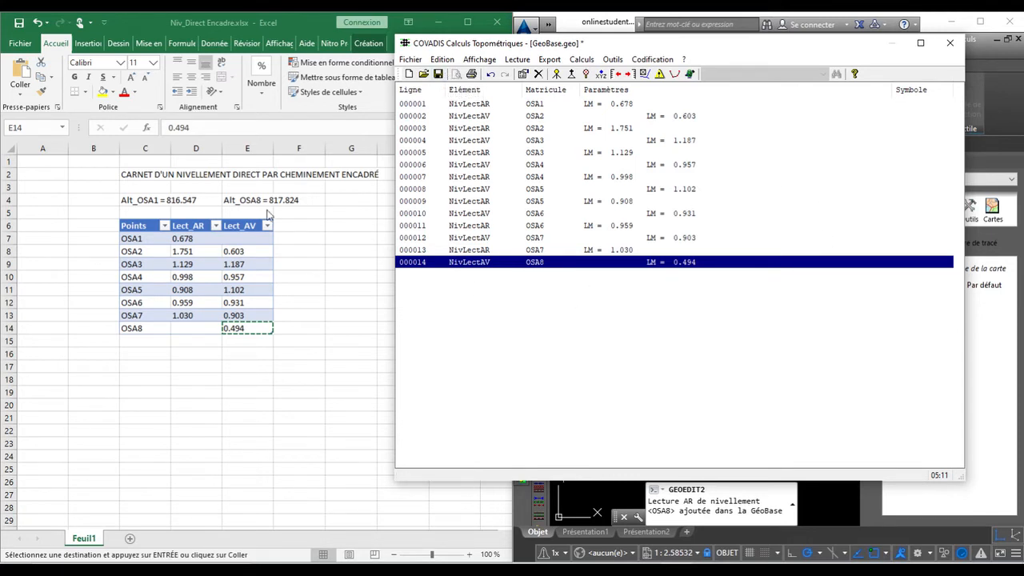
Step: Check the known altitudes of OSA1 and OSA8 above the readings table in the spreadsheet
left_click(156, 200)
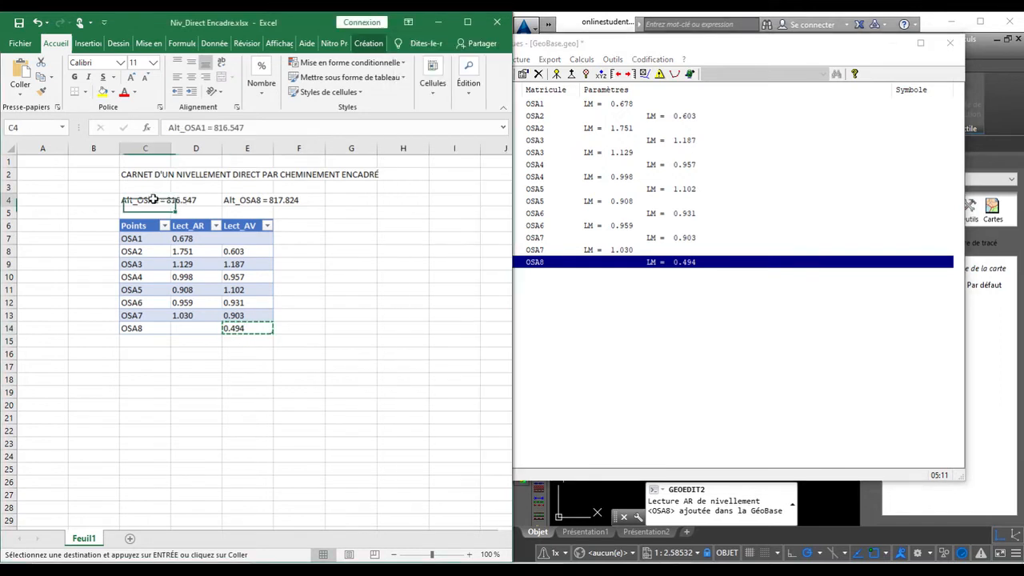
left_click(278, 200)
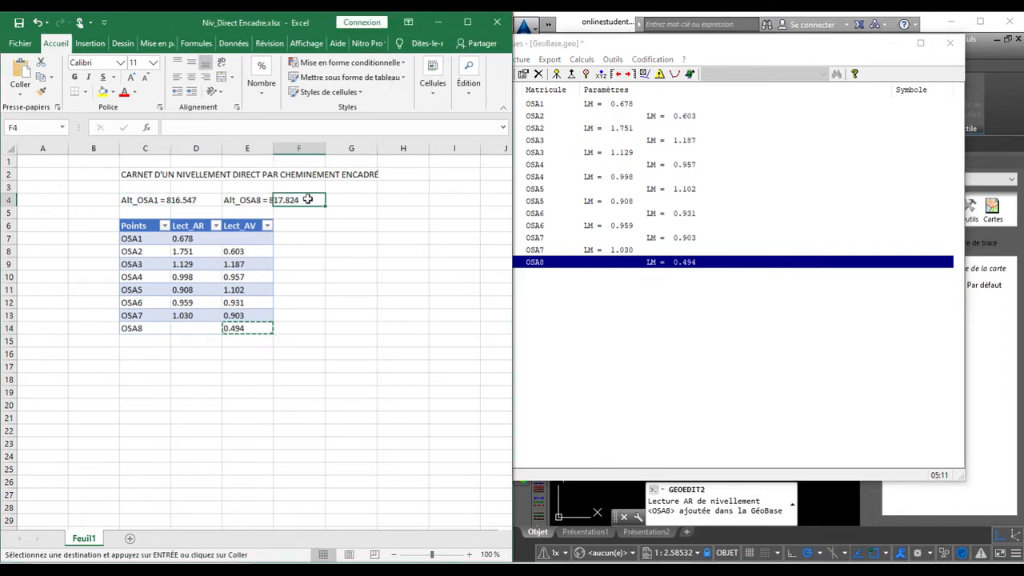
left_click(782, 149)
left_click(776, 145)
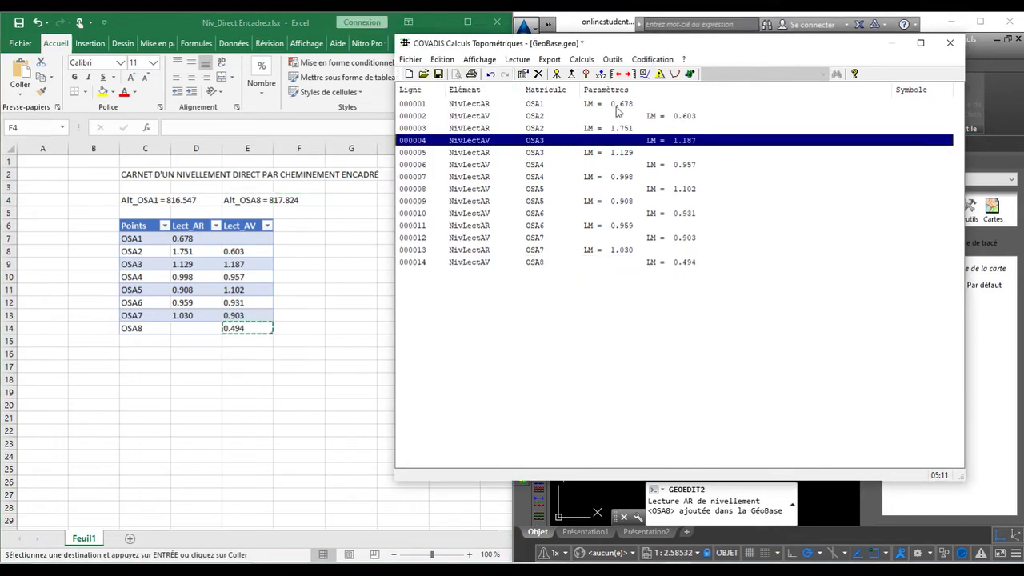
Step: Define a new GeoBase point with the identifier OSA1 and without X and Y coordinates
left_click_drag(731, 51, 790, 53)
left_click(660, 76)
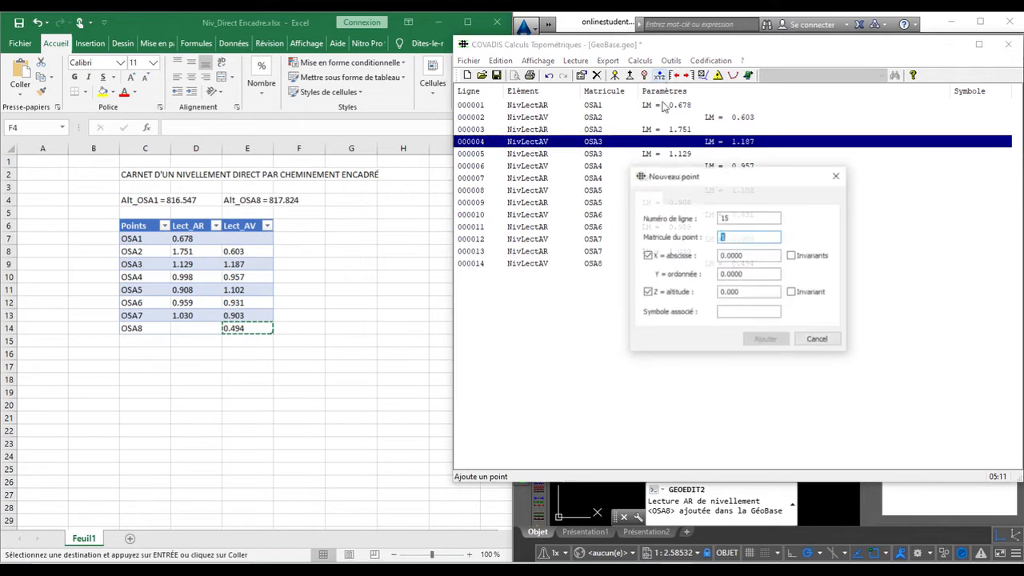
left_click(647, 255)
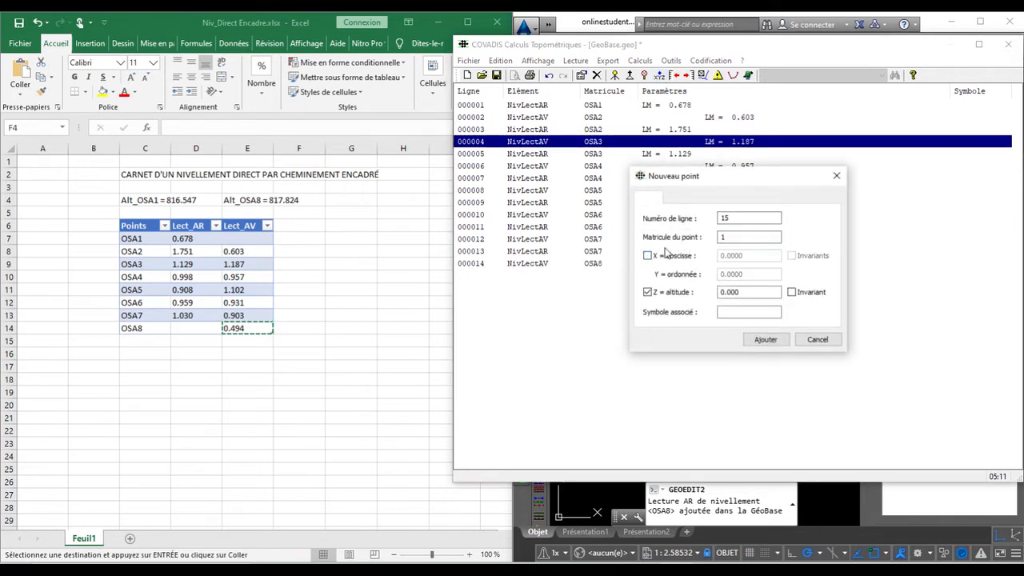
double_click(742, 237)
type("OSA")
Step: Copy the OSA1 altitude 816.547 from the spreadsheet into Z, make it invariant, and add the point with its already used identifier
double_click(747, 292)
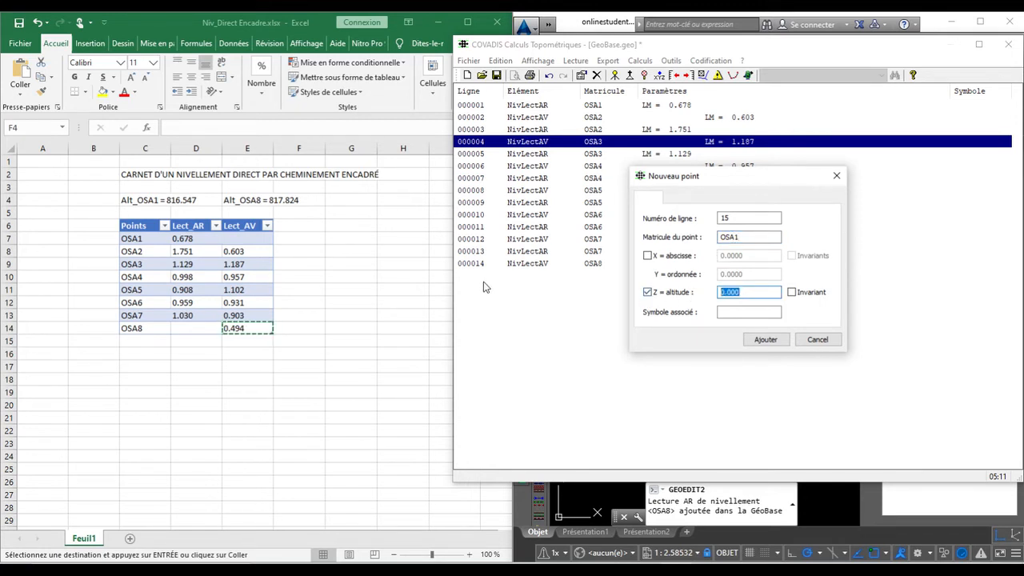
left_click(183, 200)
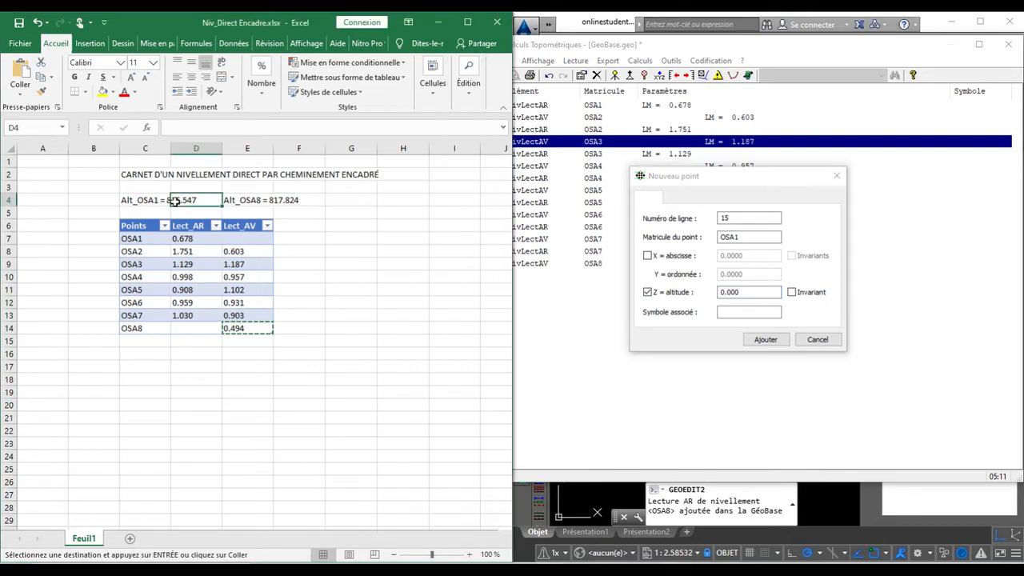
left_click(159, 198)
double_click(160, 199)
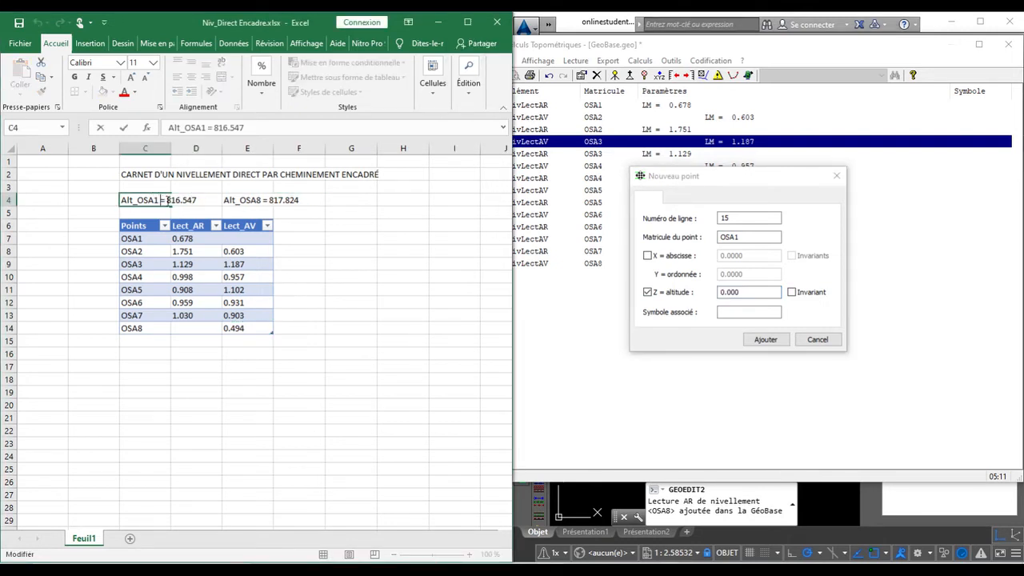
left_click_drag(167, 200, 199, 202)
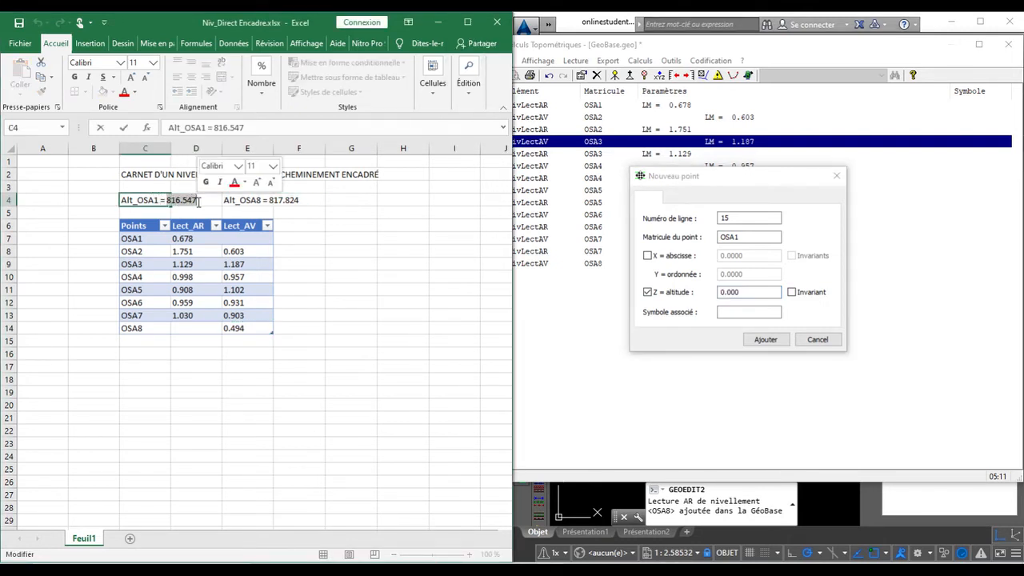
key("ctrl+c")
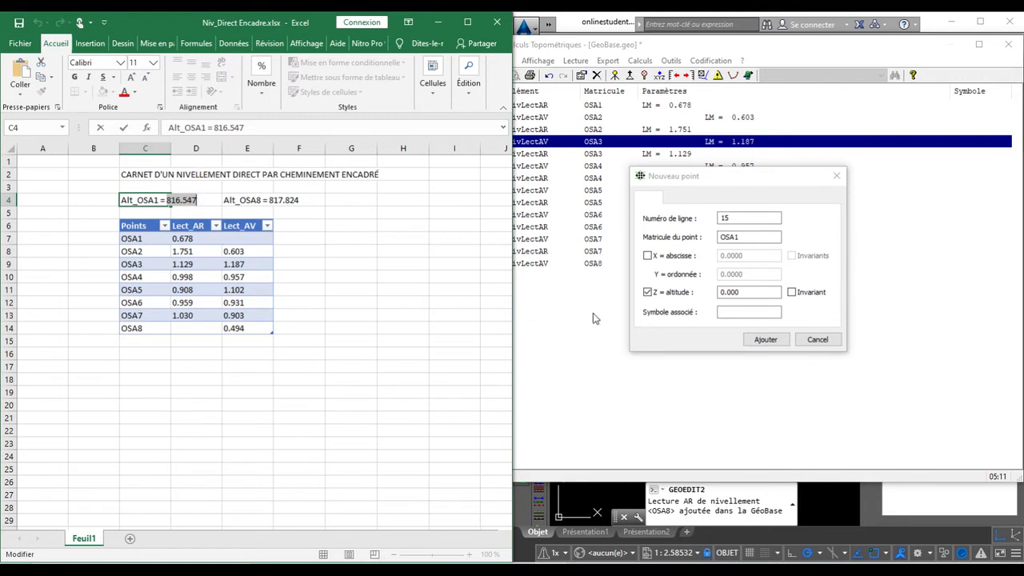
double_click(732, 292)
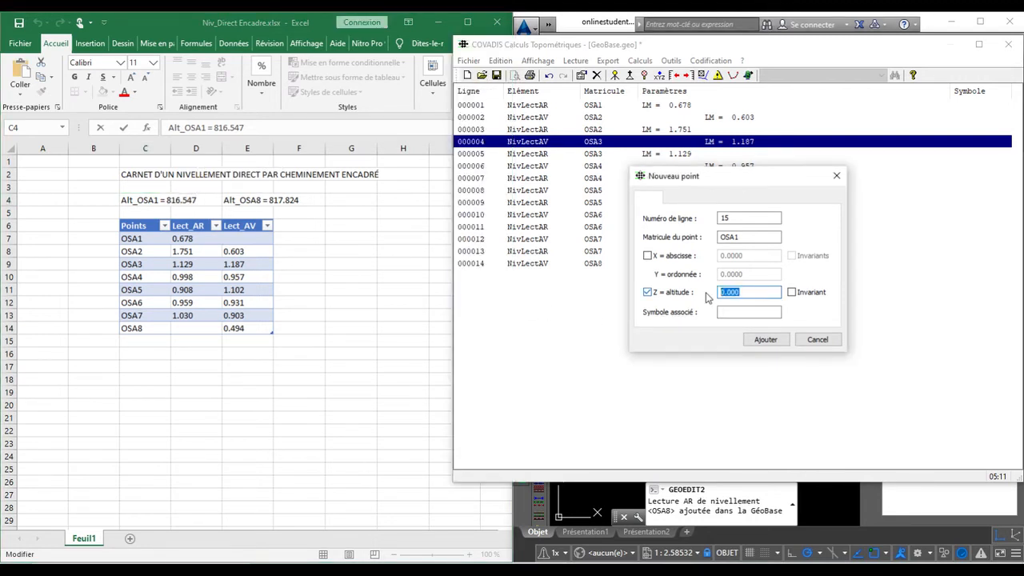
key("ctrl+v")
left_click(790, 293)
left_click(766, 341)
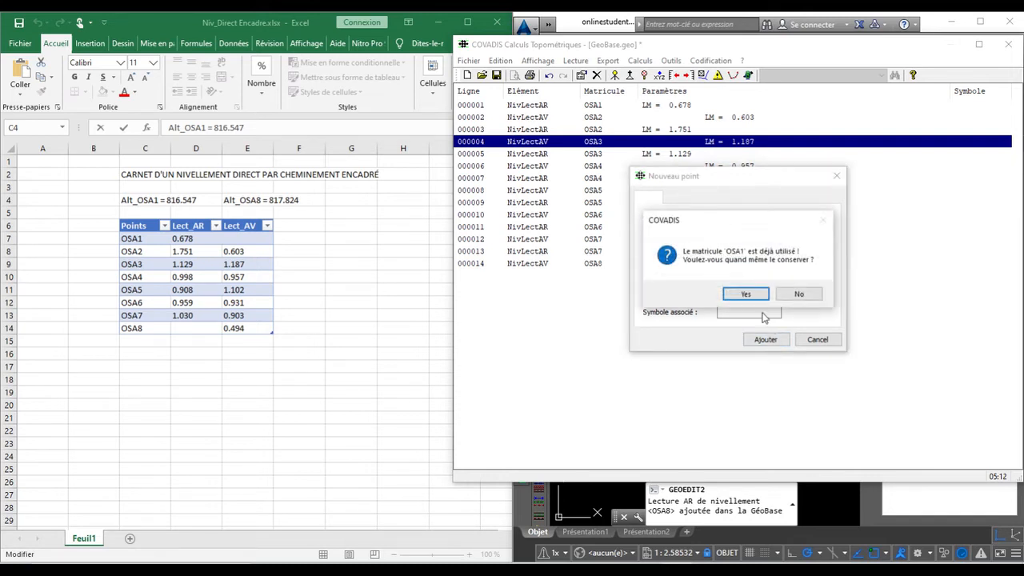
left_click(745, 293)
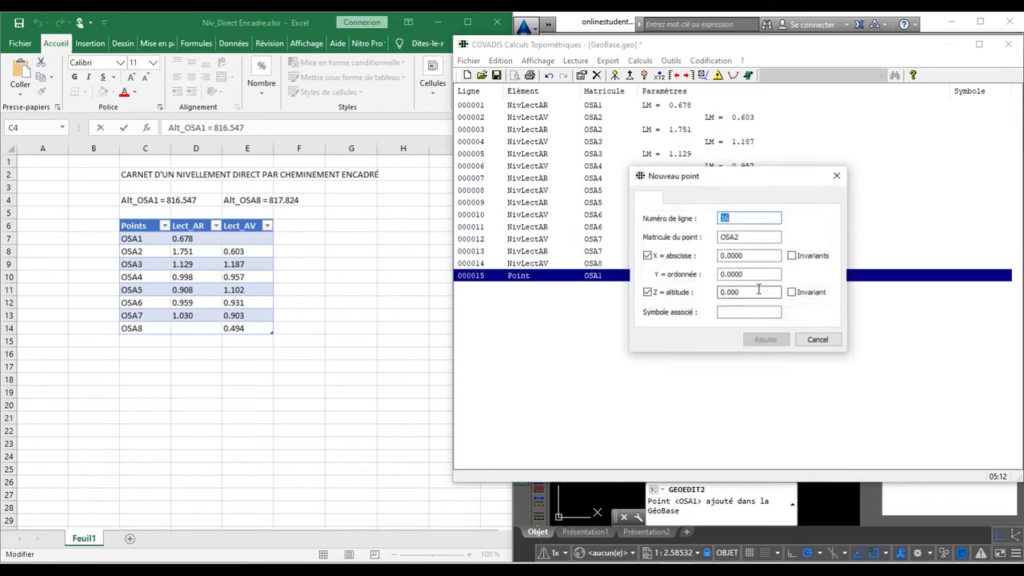
Step: Change the next new point's identifier to OSA8 and exclude its X and Y coordinates
left_click(744, 236)
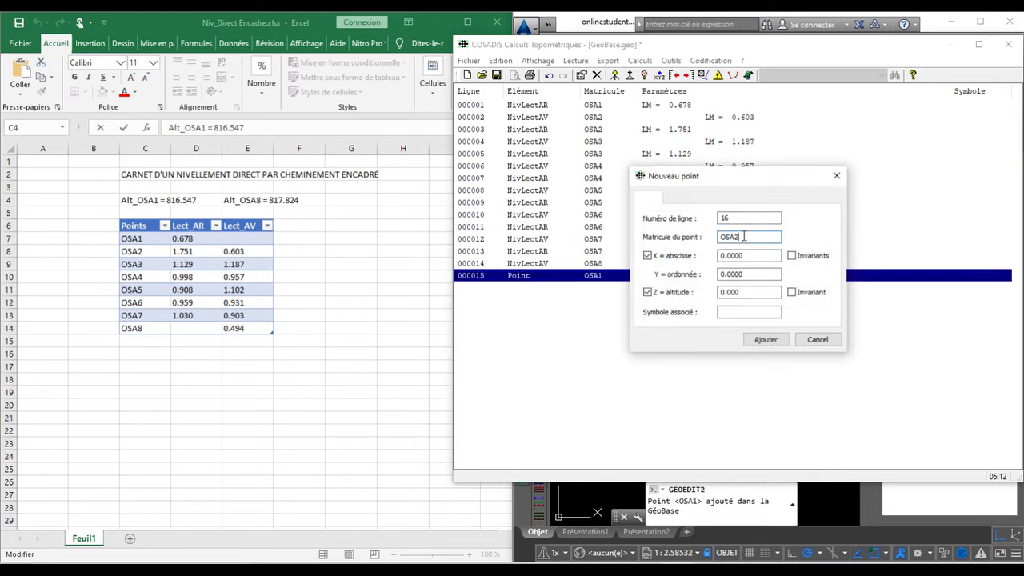
key("BackSpace")
type("8")
left_click(648, 255)
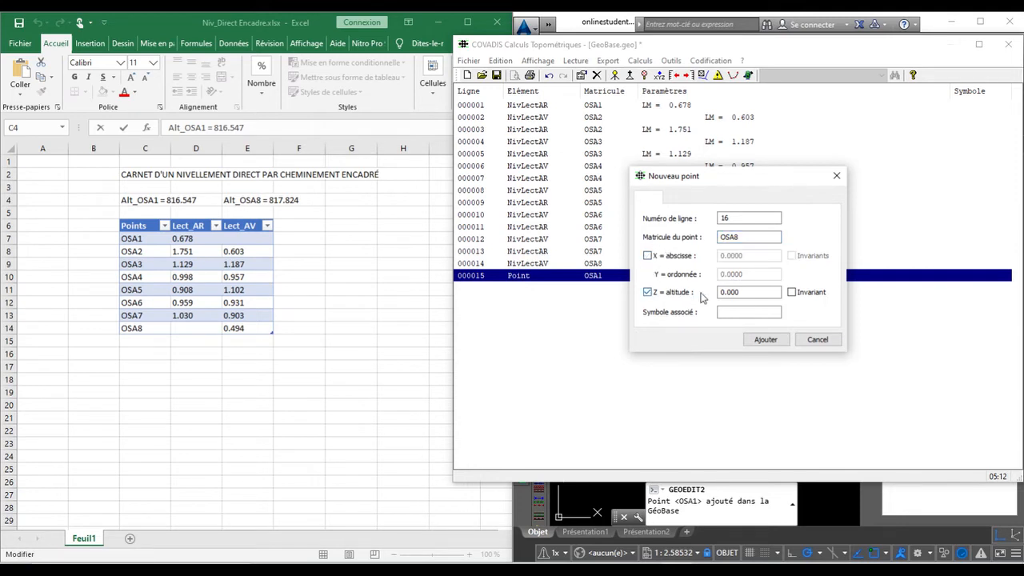
Step: Copy the OSA8 altitude 817.824 from the spreadsheet into Z, make it invariant, and add the point, keeping its identifier, to finish point entry
double_click(728, 292)
left_click(261, 204)
double_click(268, 200)
double_click(269, 200)
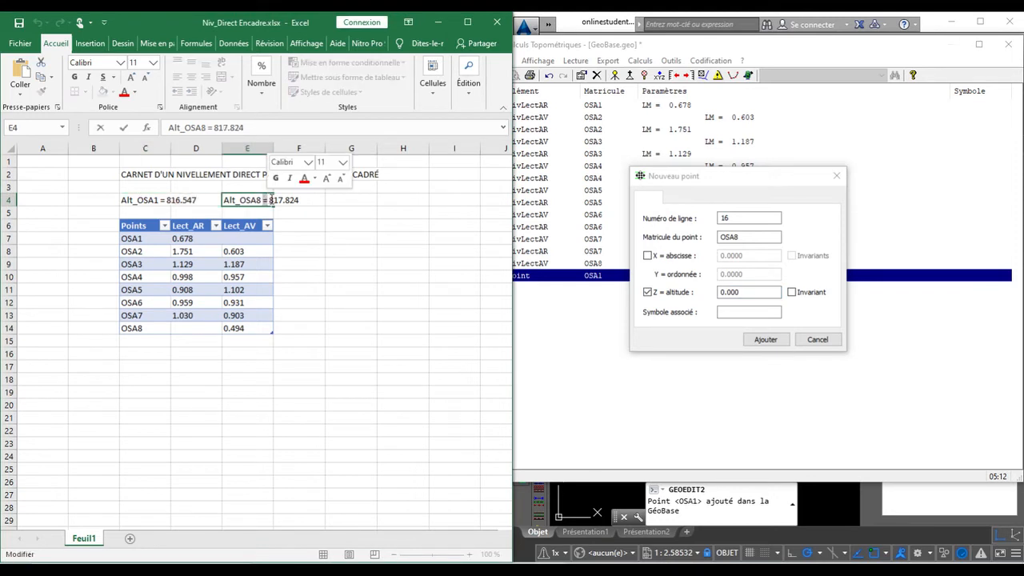
left_click_drag(270, 200, 300, 202)
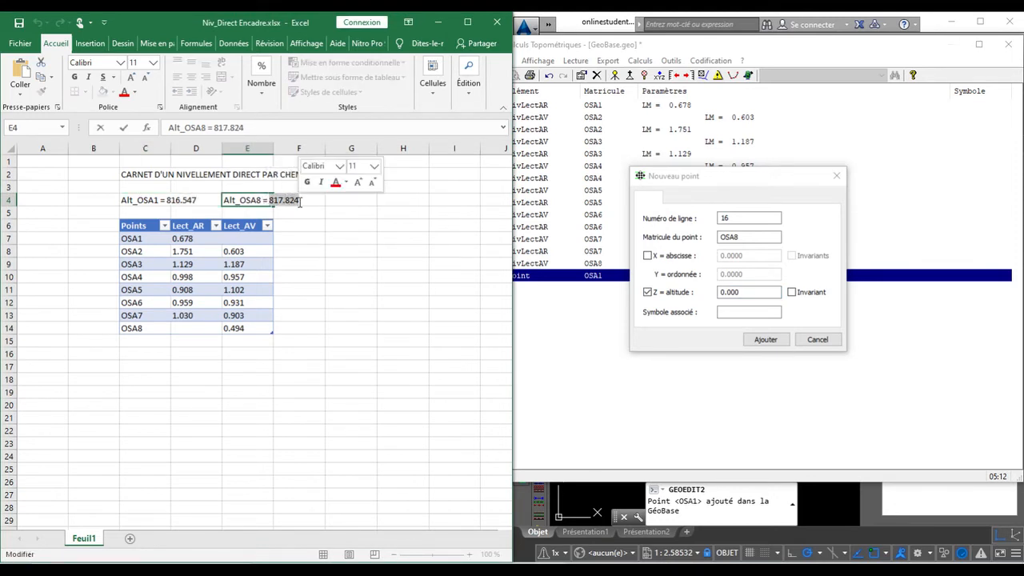
double_click(744, 292)
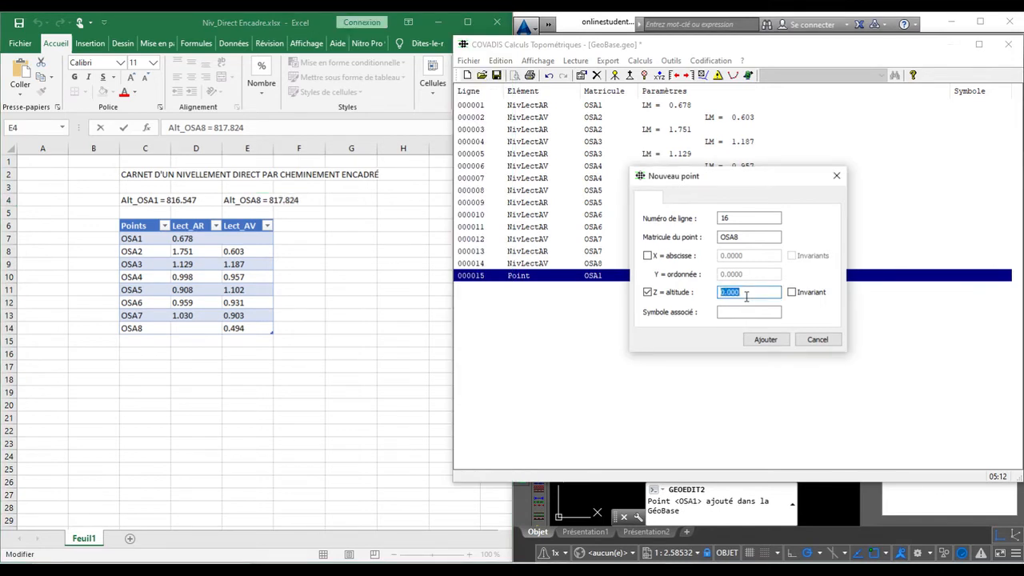
key("ctrl+v")
left_click(791, 292)
left_click(768, 339)
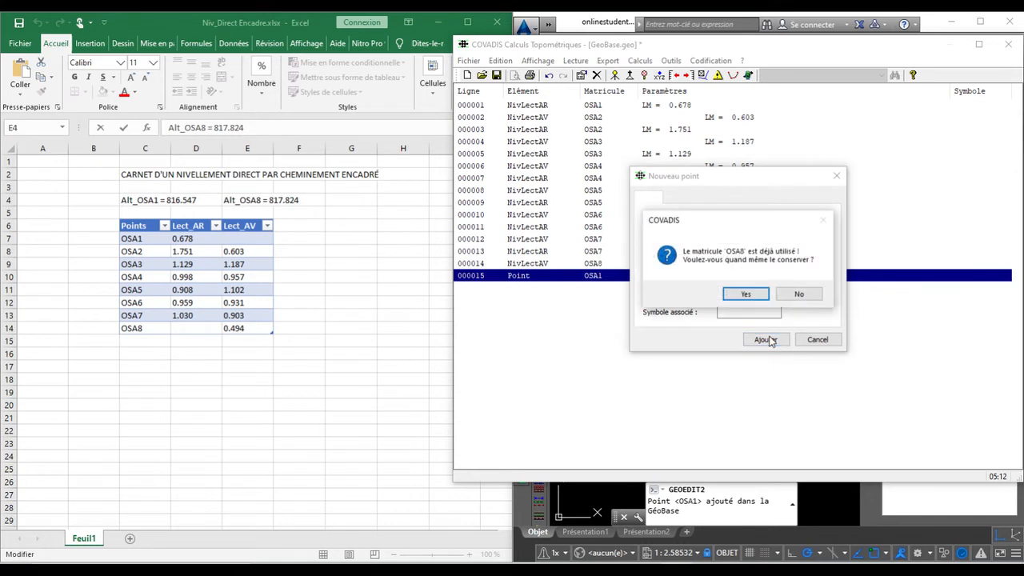
left_click(756, 297)
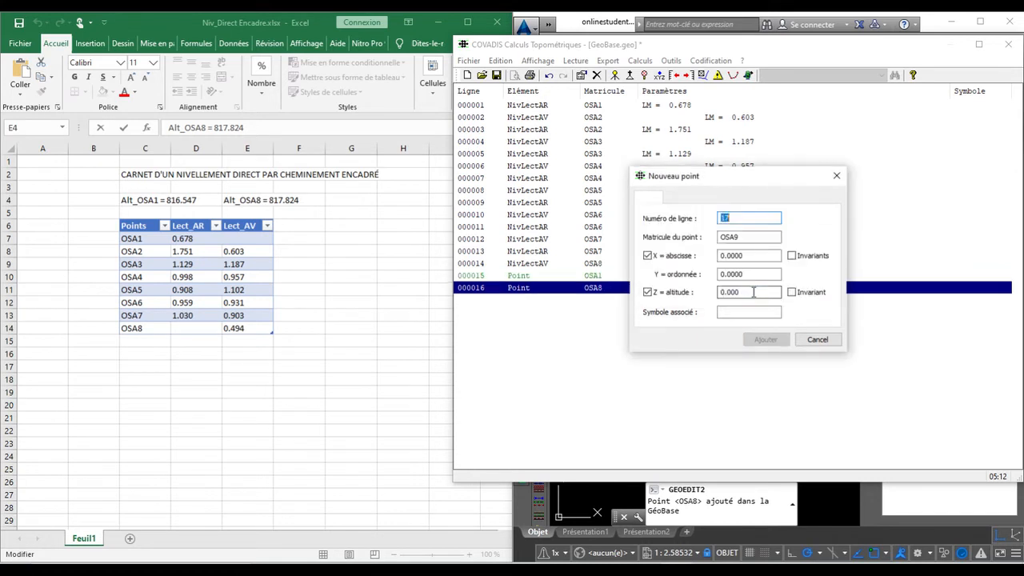
left_click(818, 340)
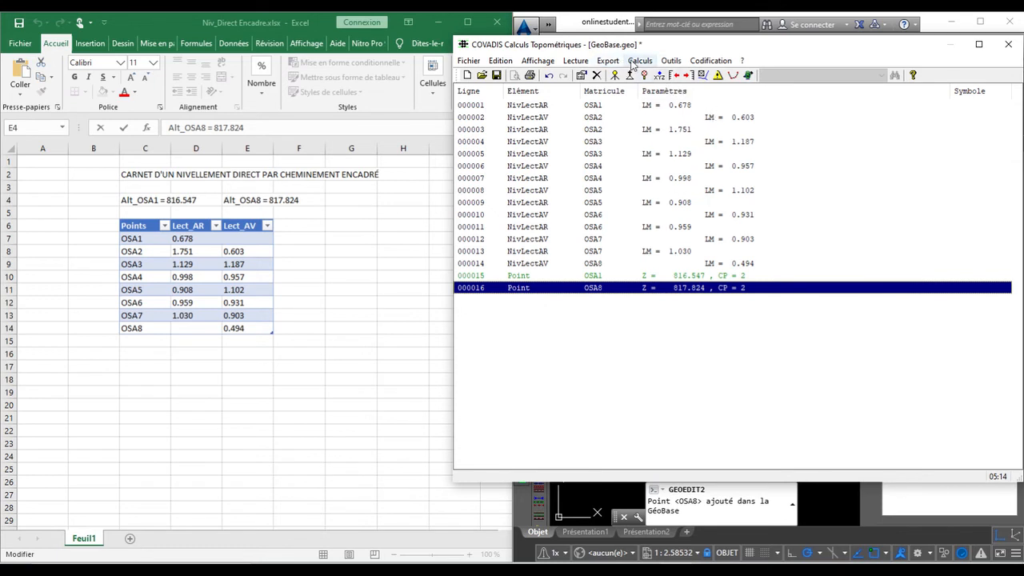
Step: Start a simple levelling calculation (Nivellement simple) for a traverse from OSA1 with OSA8 as the last control point
left_click(639, 63)
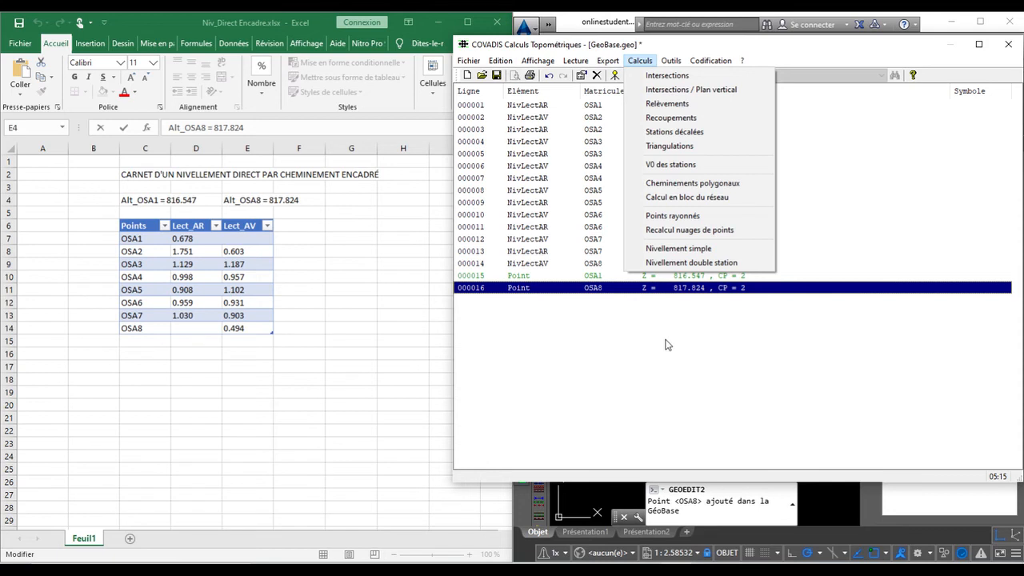
left_click(690, 250)
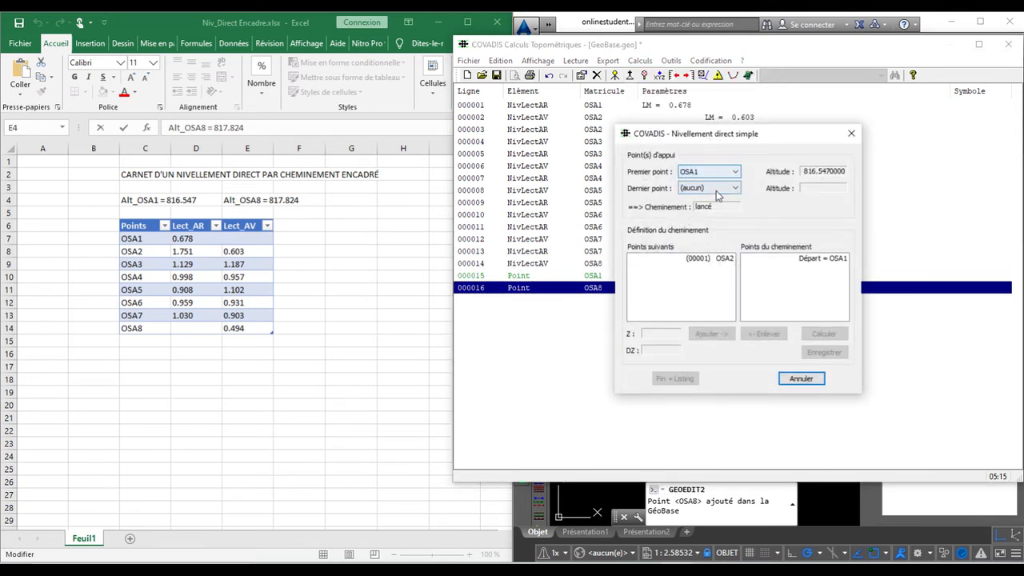
left_click(715, 190)
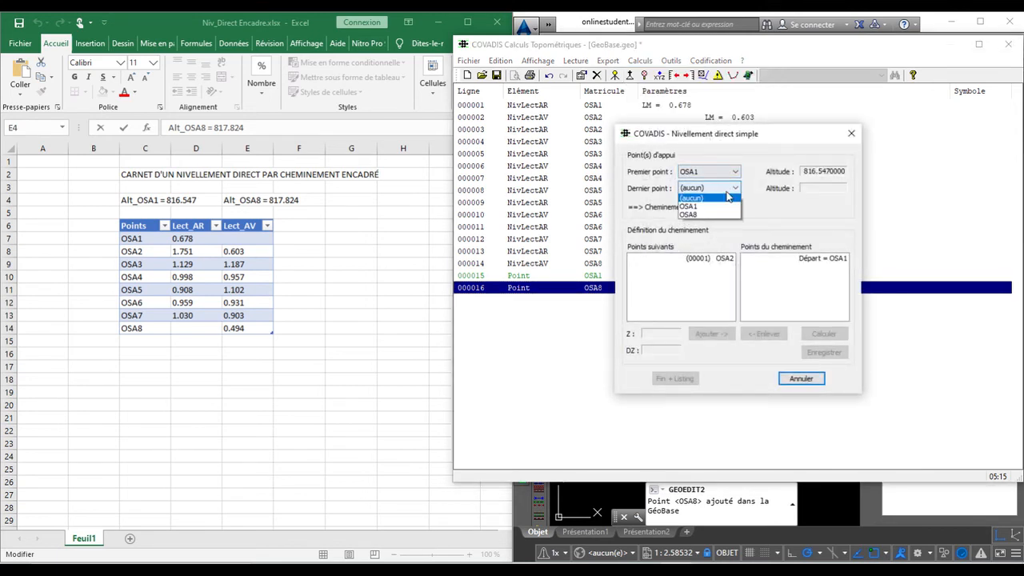
left_click(709, 215)
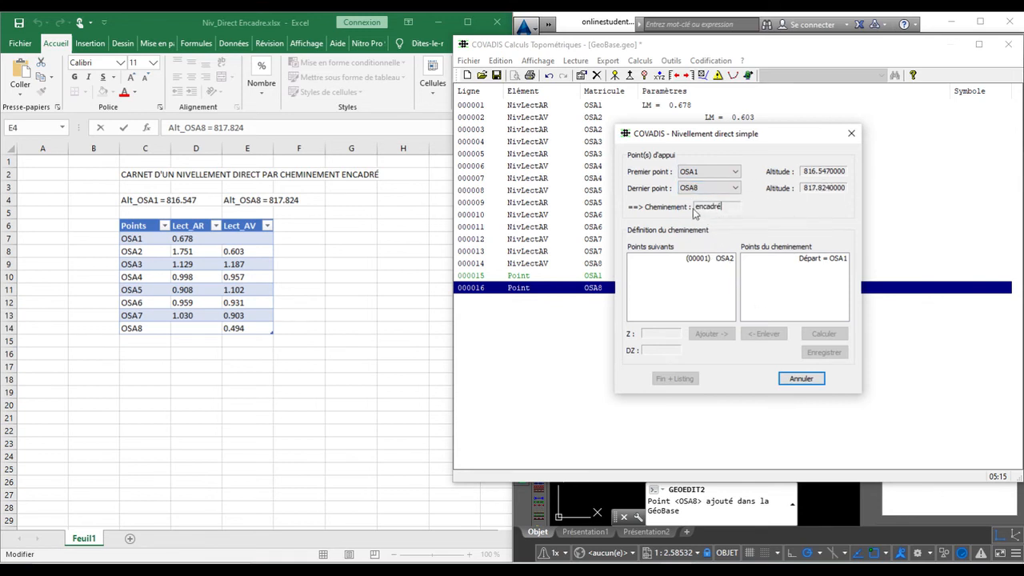
left_click_drag(724, 205, 691, 206)
Step: Add the following points OSA2 and OSA3 to the traverse definition
left_click(717, 260)
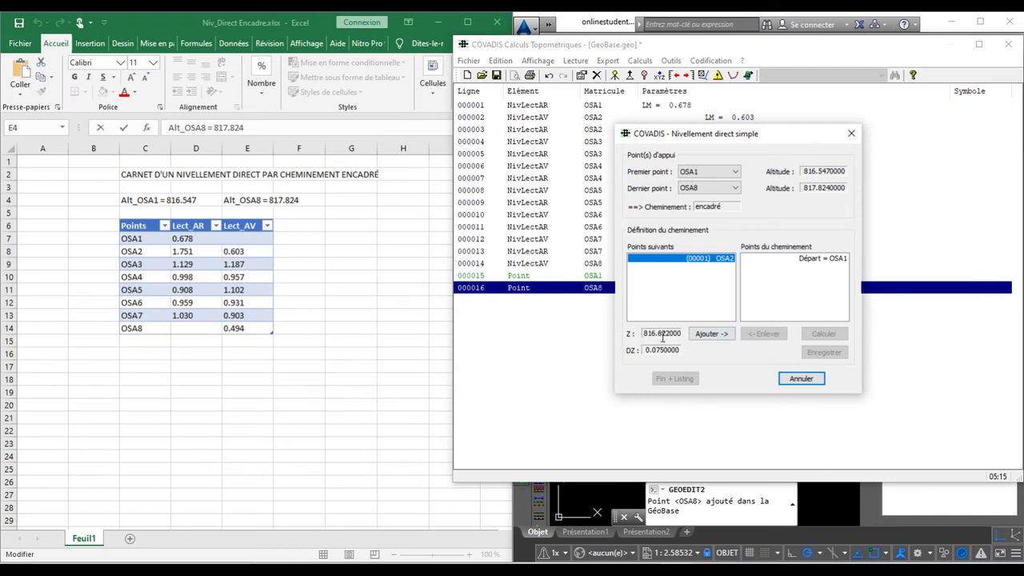
left_click(717, 335)
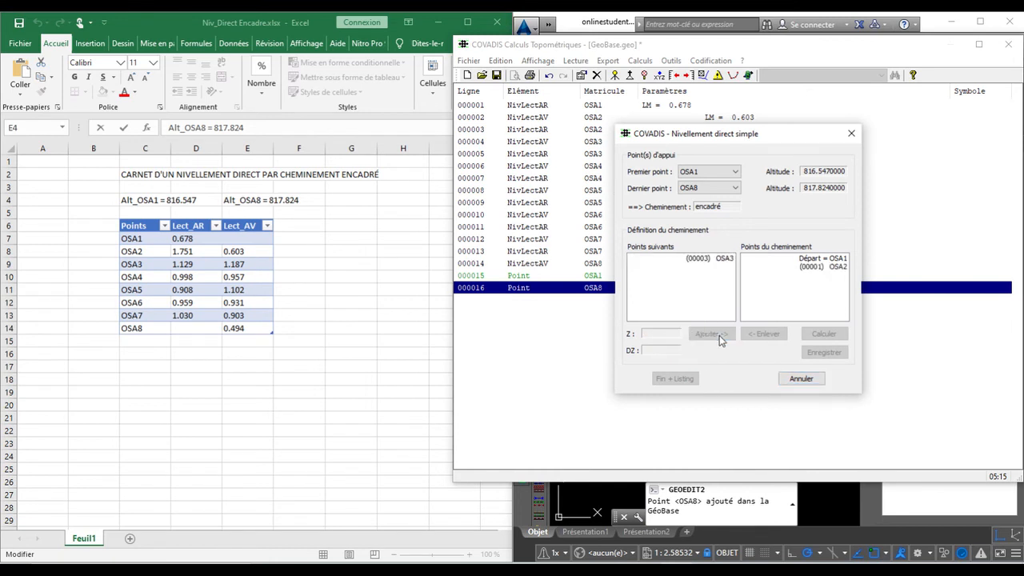
left_click(723, 259)
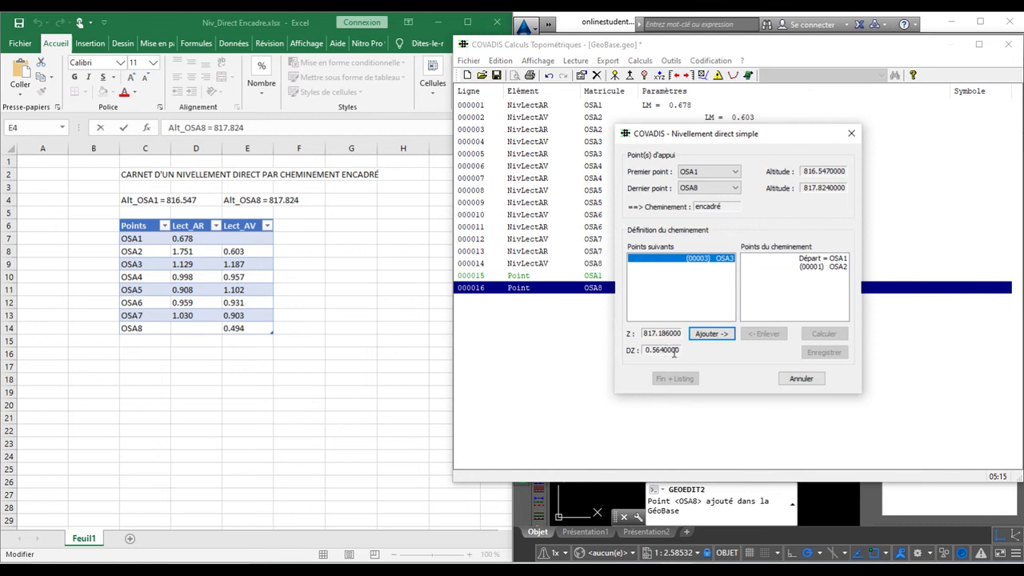
left_click_drag(680, 350, 650, 351)
double_click(662, 331)
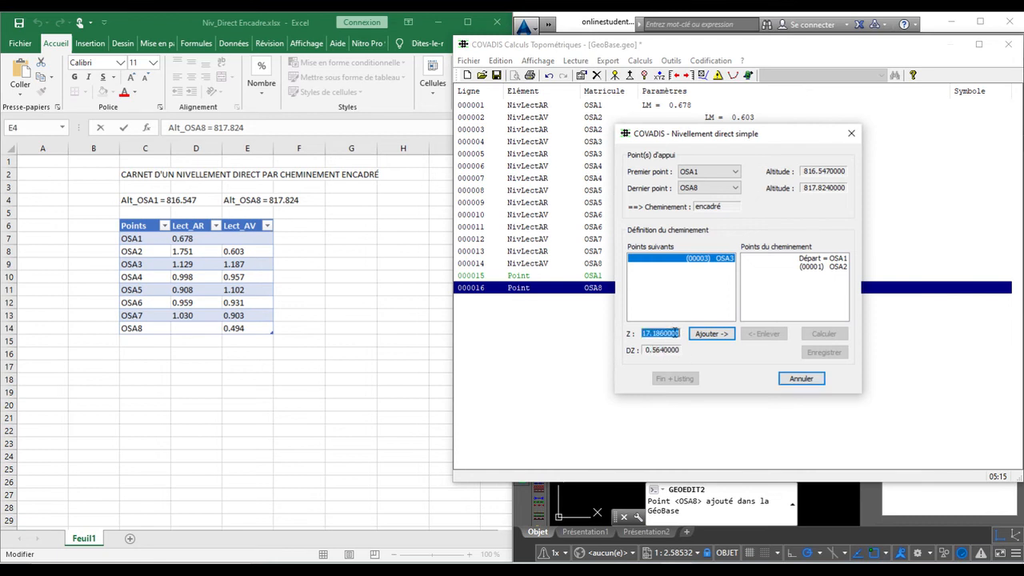
left_click(720, 334)
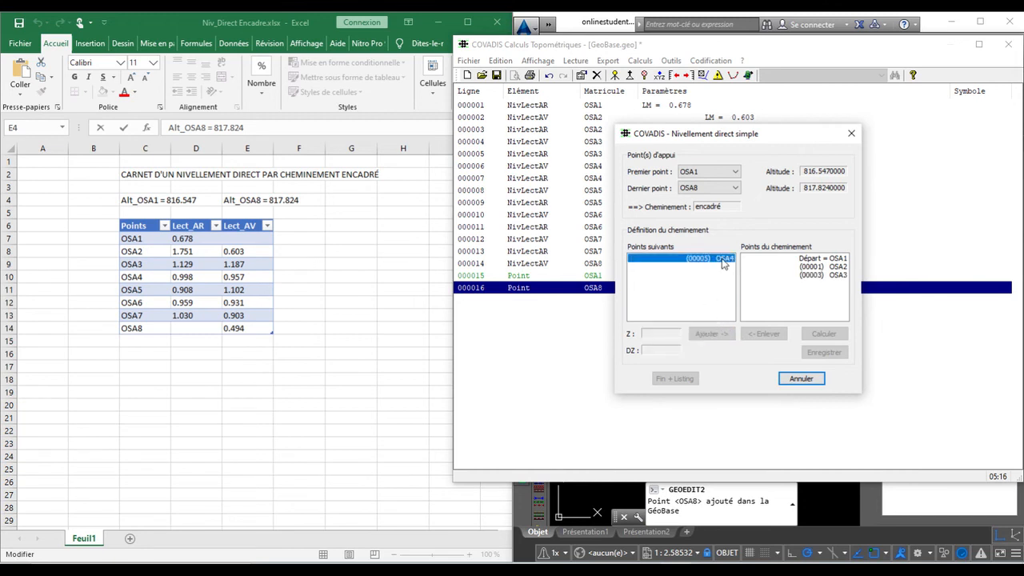
Step: Add the remaining points OSA4, OSA5, OSA6, OSA7 and OSA8 in order to the traverse definition
left_click(711, 333)
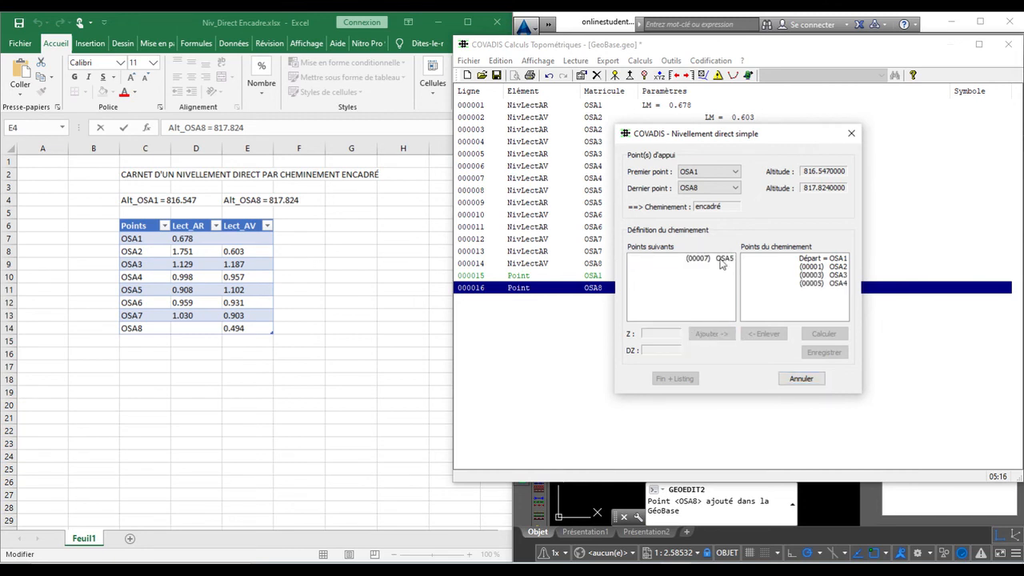
left_click(721, 258)
left_click(711, 333)
left_click(726, 258)
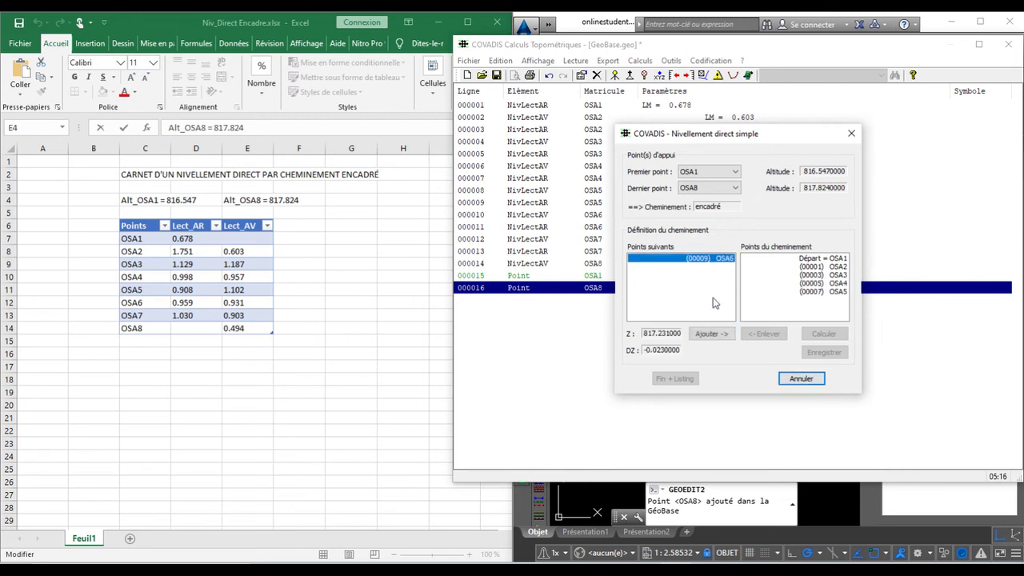
left_click(711, 334)
left_click(719, 258)
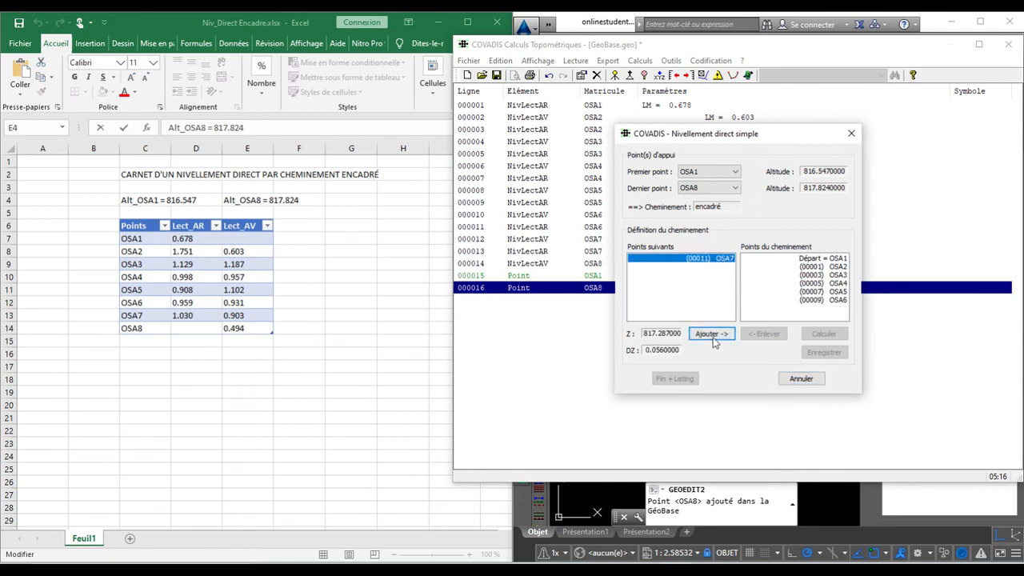
left_click(712, 334)
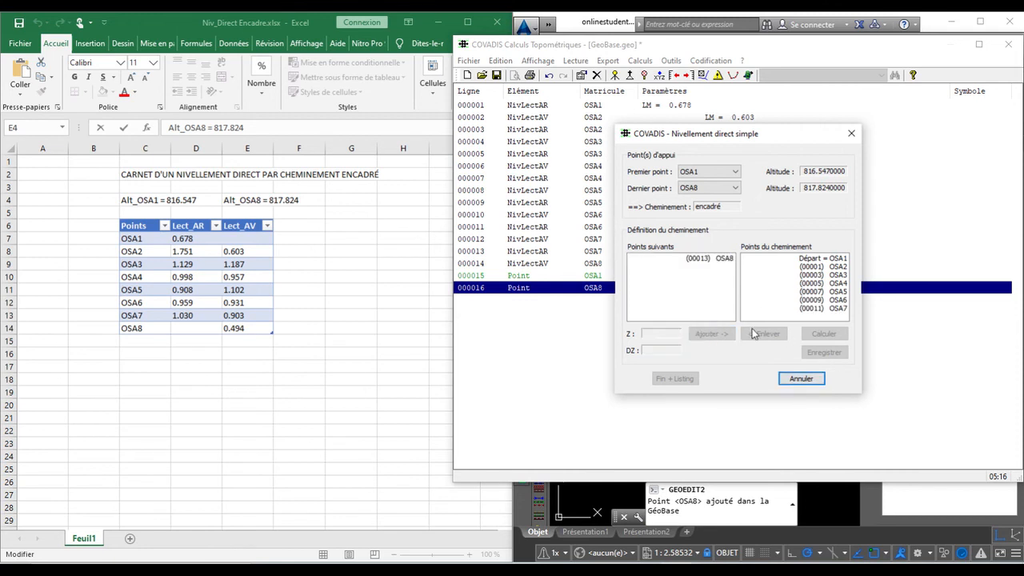
left_click(724, 258)
left_click(712, 335)
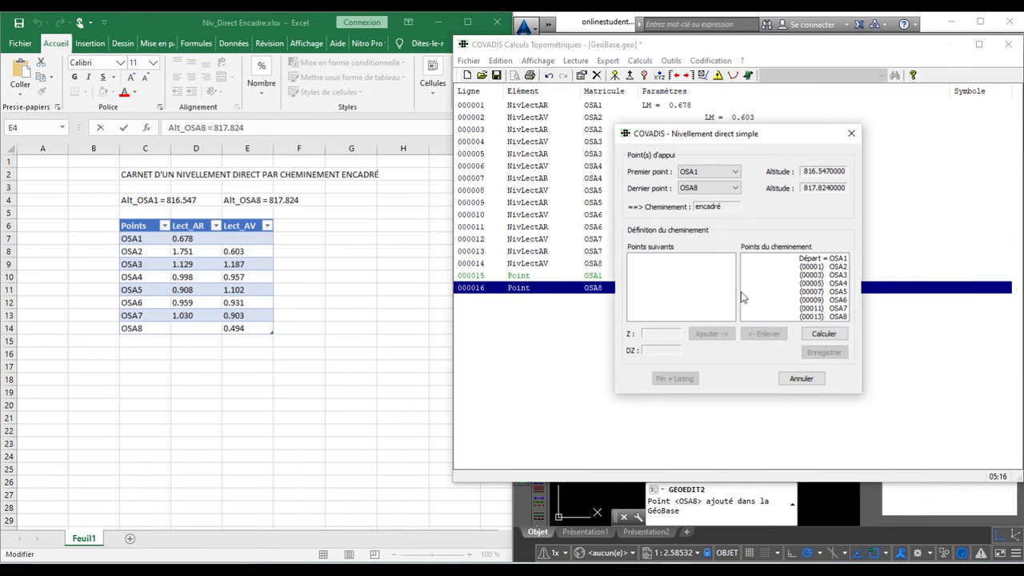
Step: Calculate the levelling traverse from OSA1 to OSA8 and record its results
left_click(829, 336)
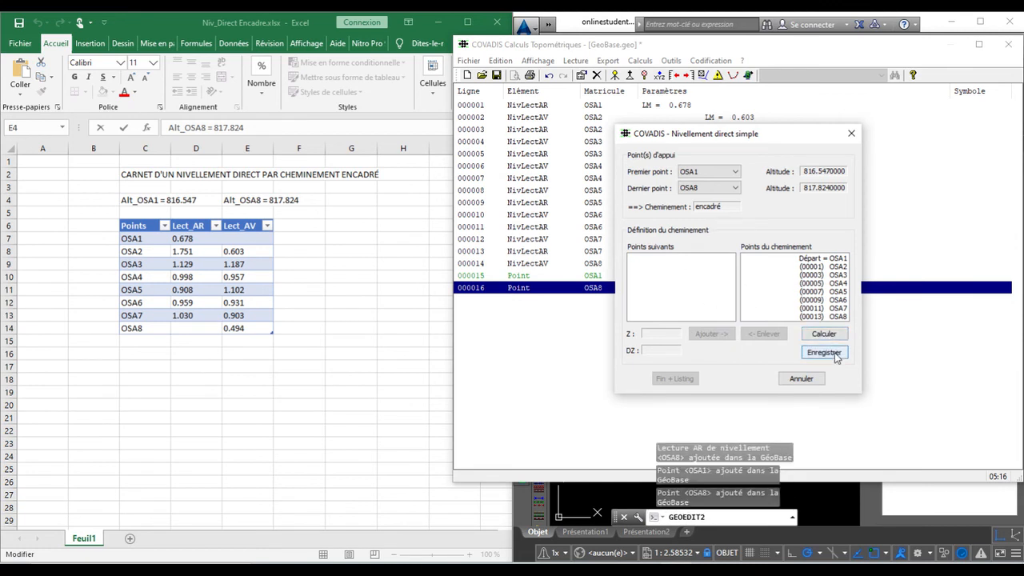
left_click(824, 352)
Step: Finish with a listing saved over the existing LISTING_NIVELLEMENT DIRECT.rtf in the Nivellement direct folder, and open it from Word Viewer in Word
left_click(674, 379)
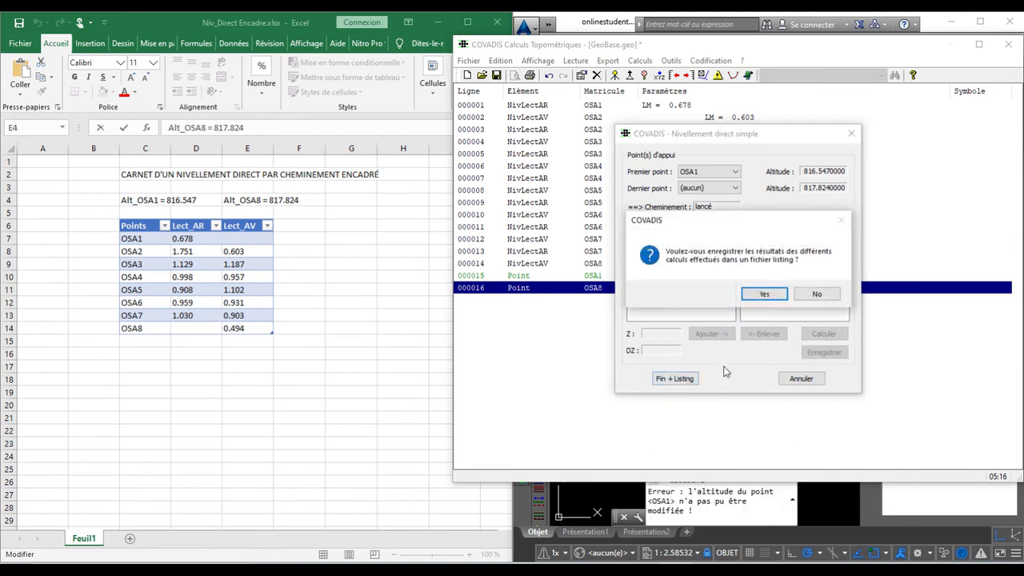
left_click(762, 294)
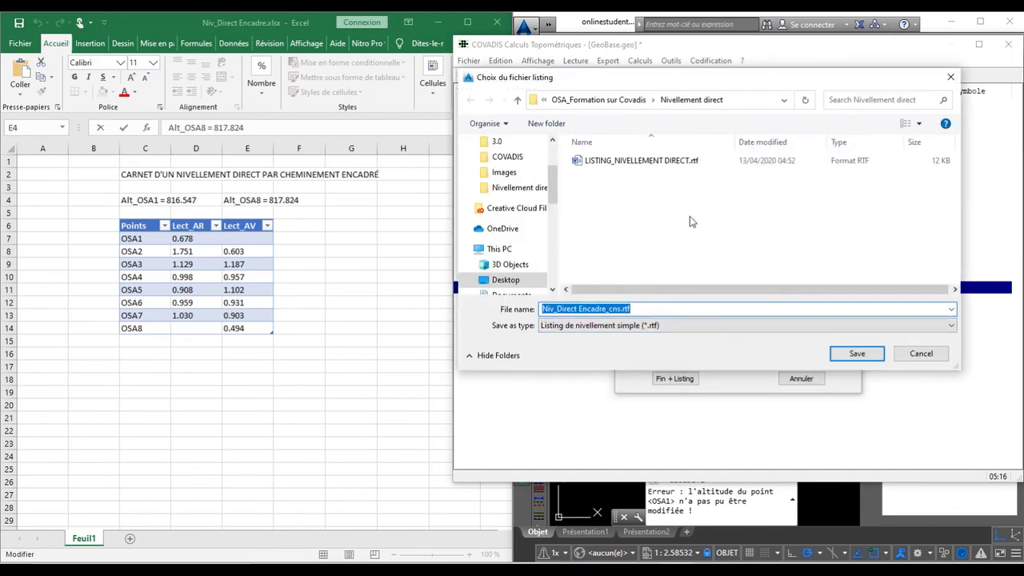
left_click(676, 160)
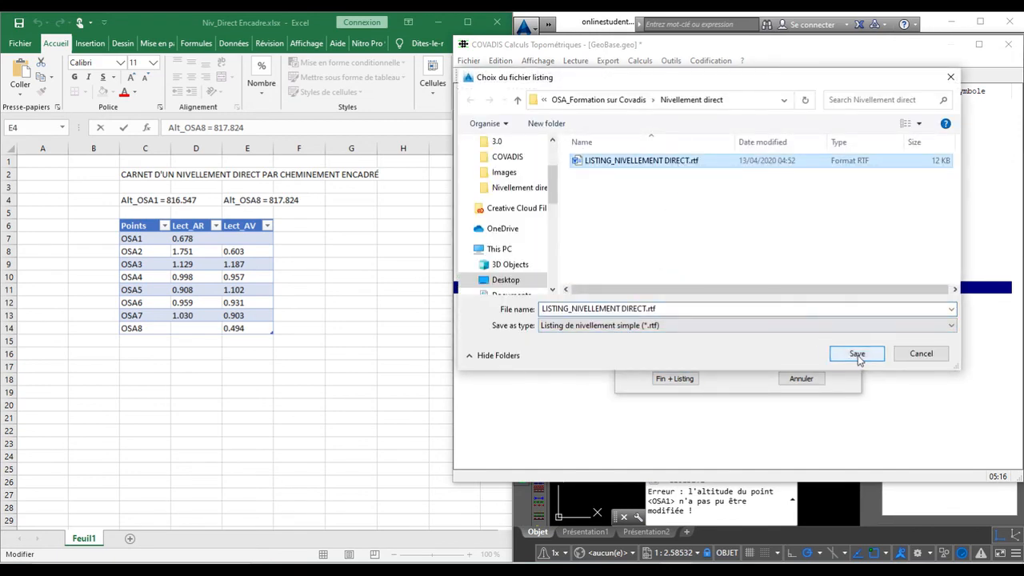
left_click(852, 353)
left_click(543, 294)
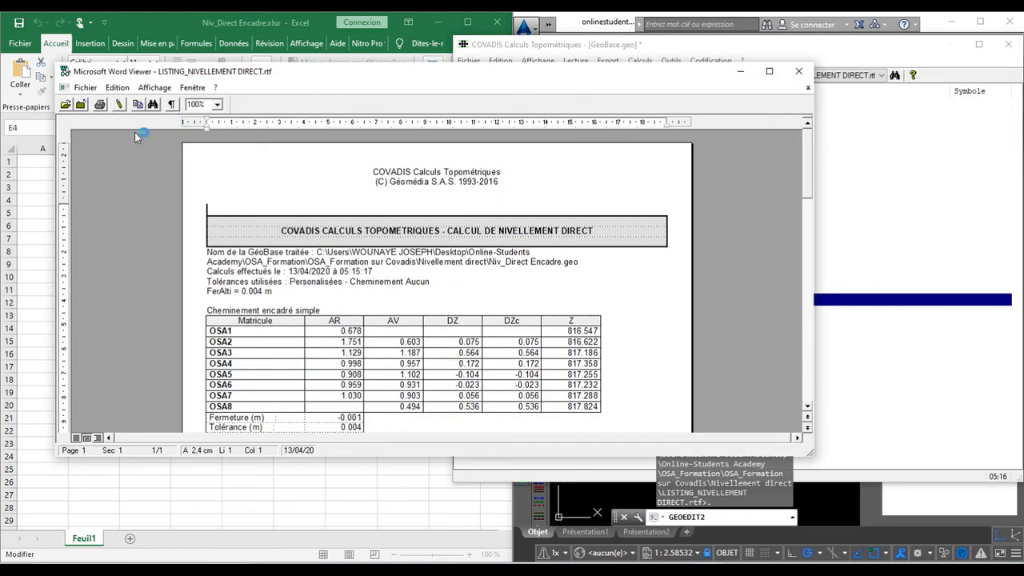
left_click(118, 105)
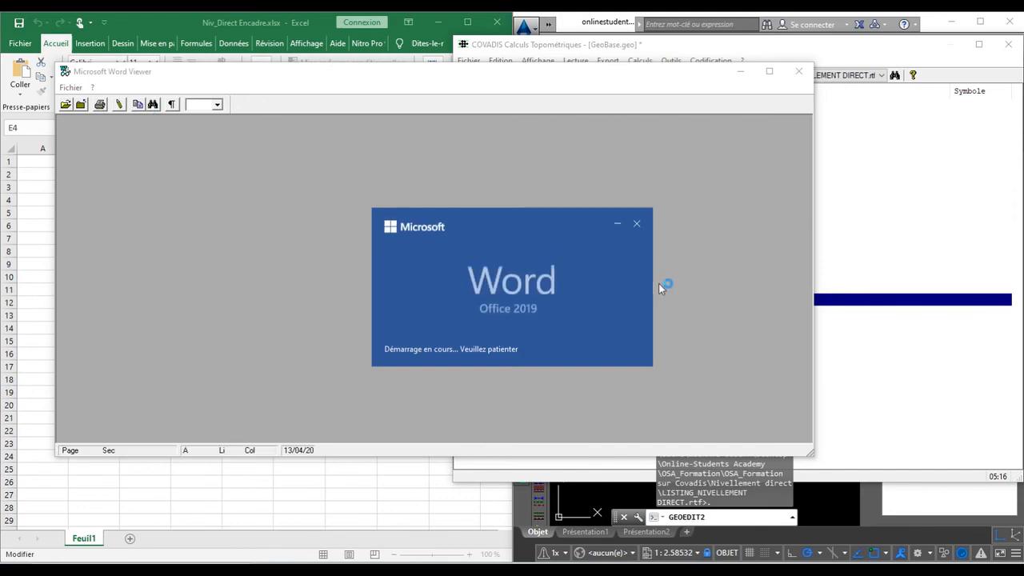